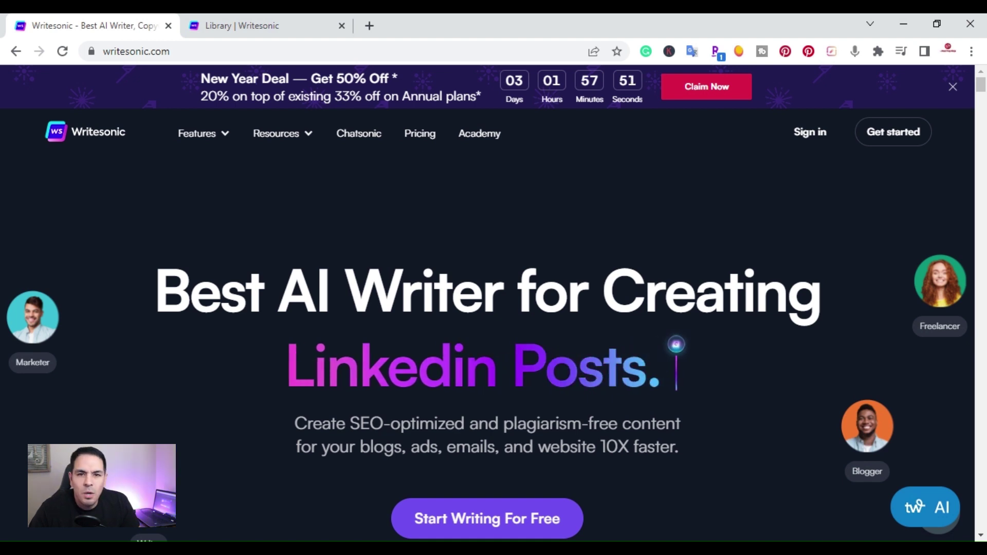
# - Show the Writesonic pricing plans at Premium quality with annual billing
pyautogui.click(423, 140)
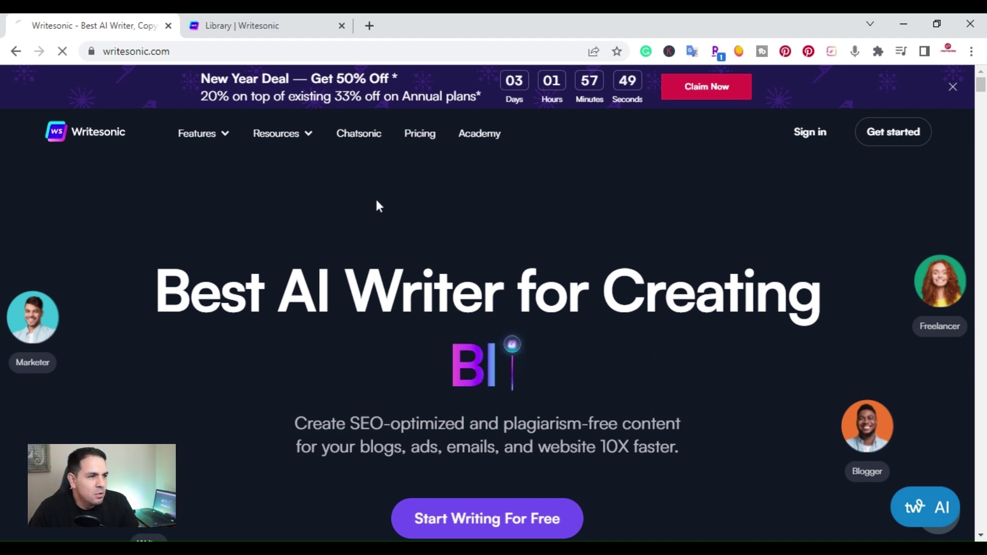
pyautogui.scroll(-1, 373, 203)
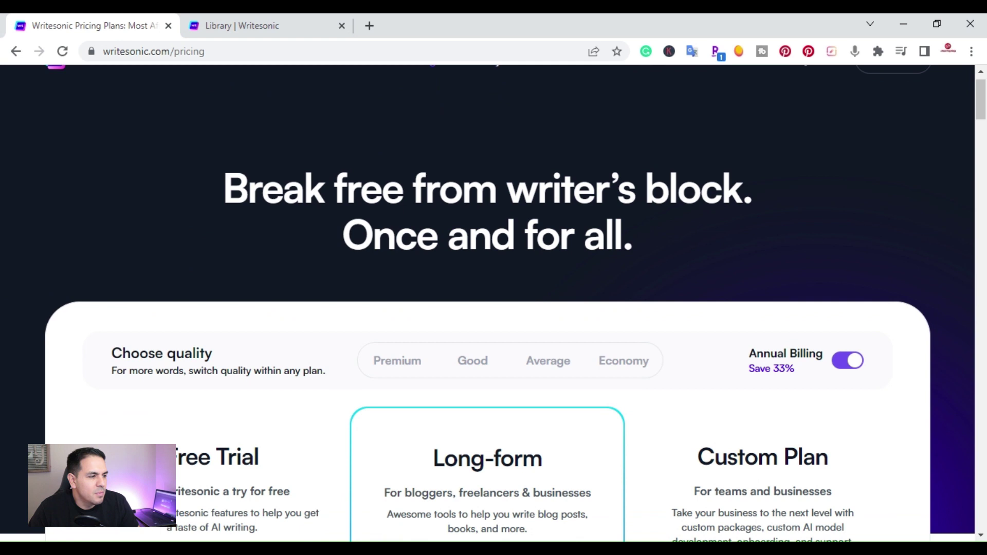
pyautogui.scroll(-1, 352, 220)
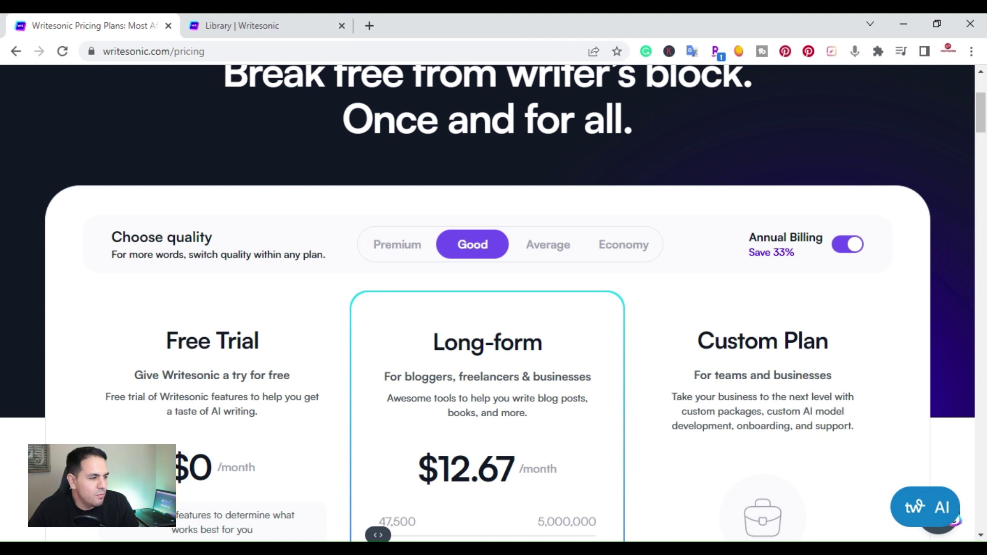
pyautogui.scroll(-1, 494, 309)
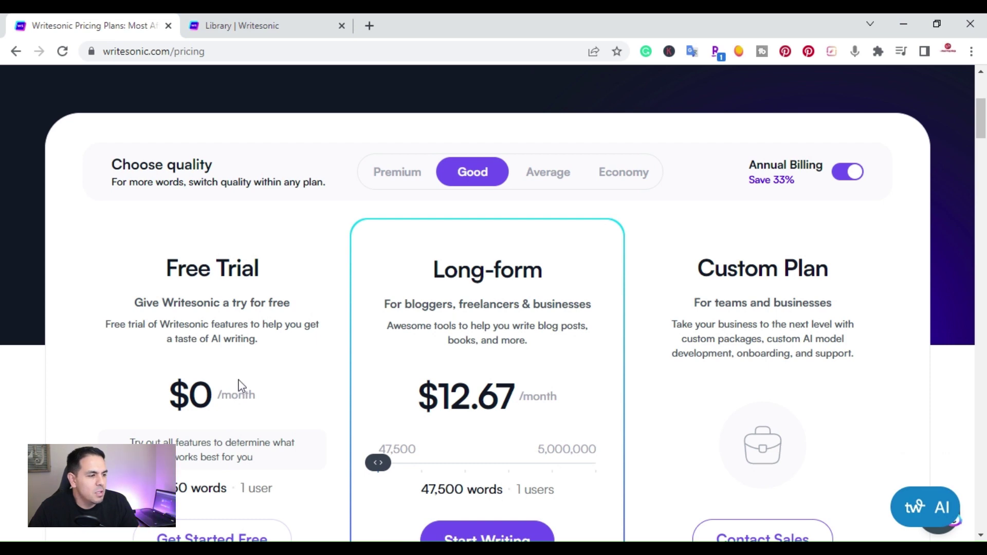
pyautogui.scroll(-2, 240, 374)
pyautogui.scroll(-1, 240, 375)
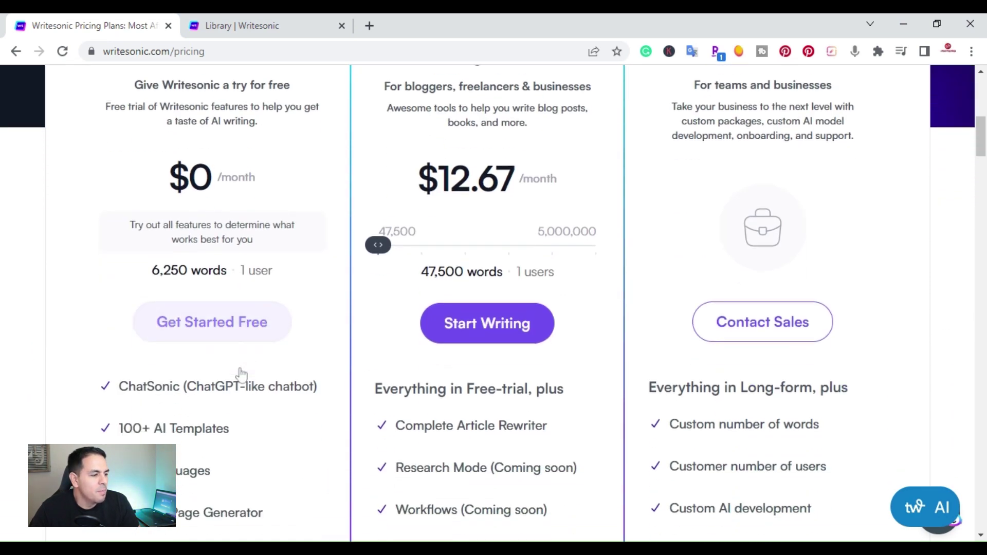
pyautogui.scroll(-1, 494, 303)
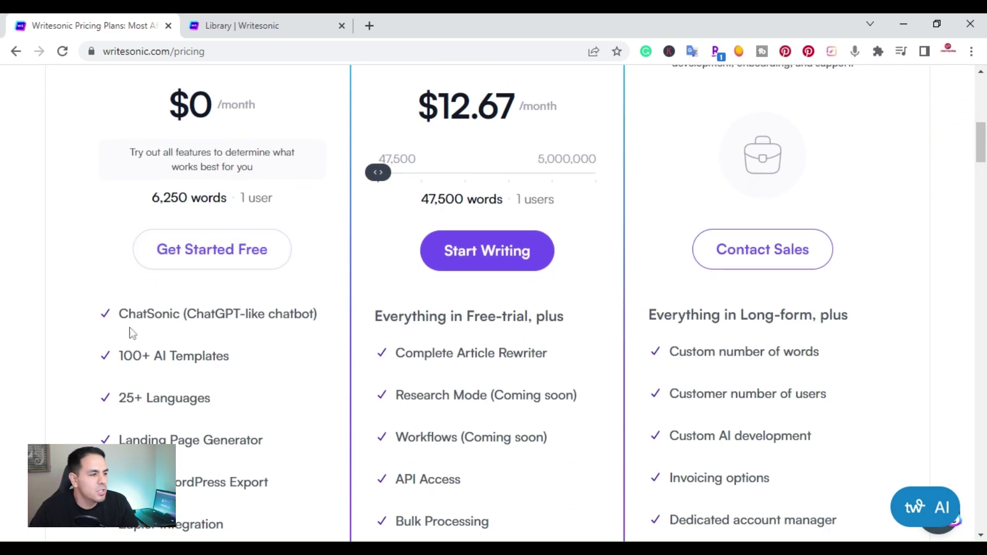
pyautogui.scroll(-1, 124, 343)
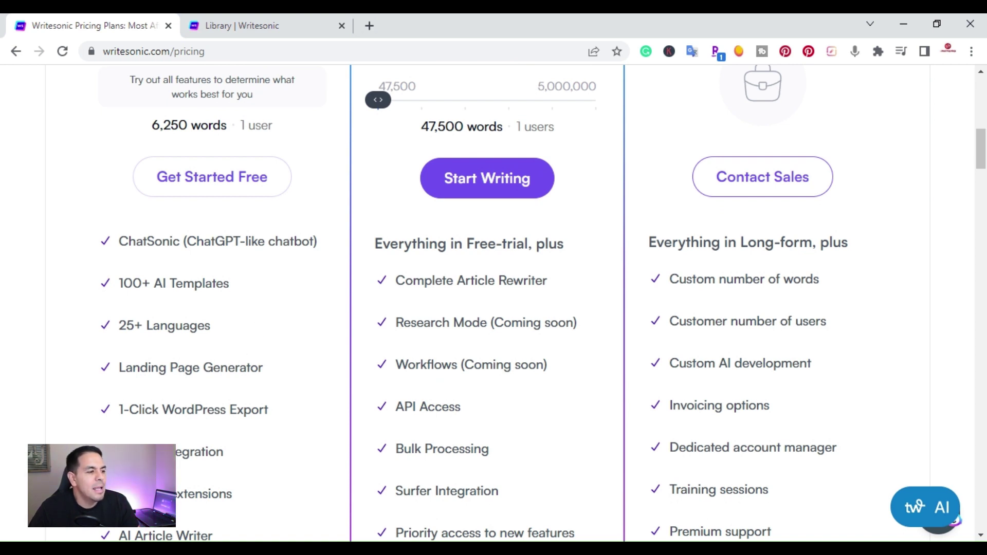
pyautogui.scroll(-1, 171, 390)
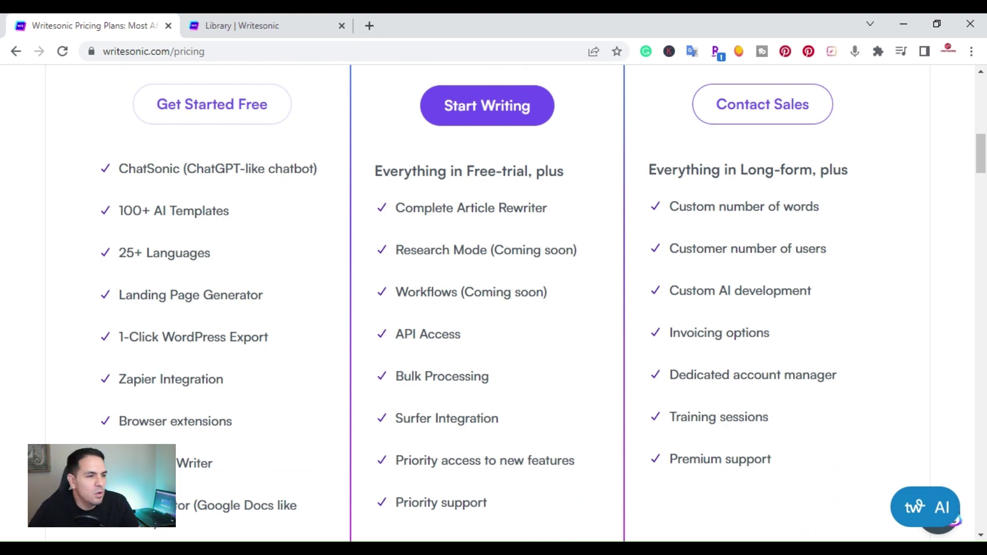
pyautogui.scroll(2, 187, 350)
pyautogui.scroll(3, 188, 351)
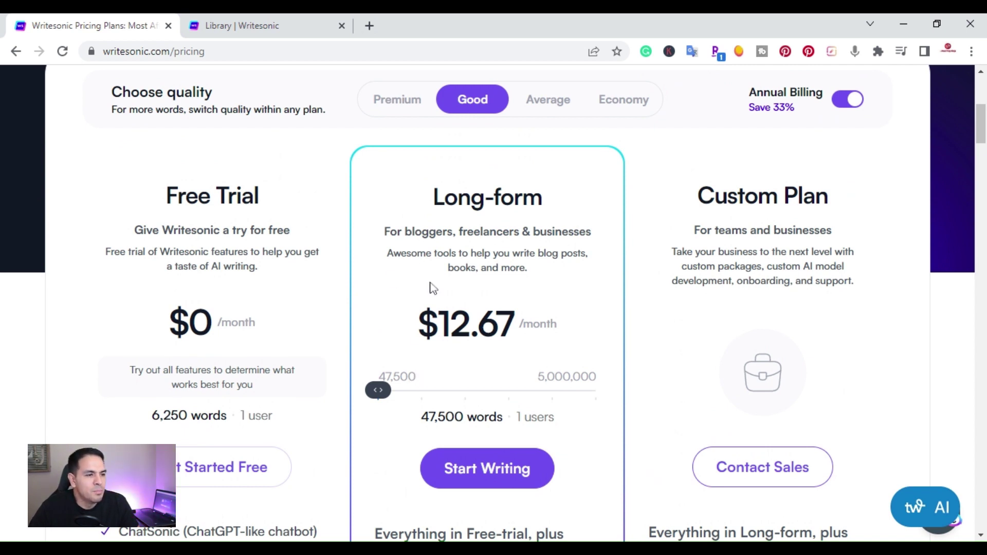
pyautogui.scroll(1, 433, 285)
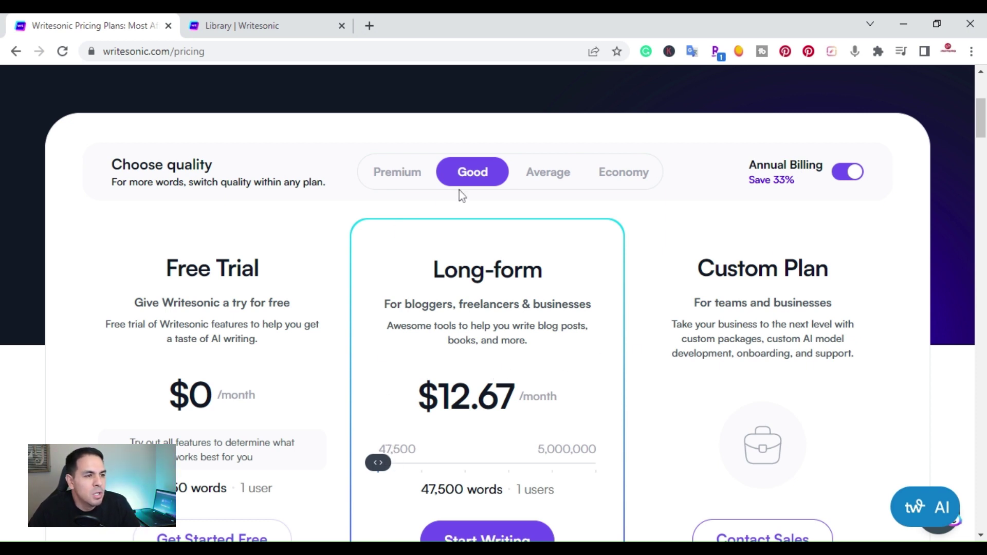
# - Switch the plans to Premium quality output and raise the Long-form word allowance
pyautogui.click(392, 179)
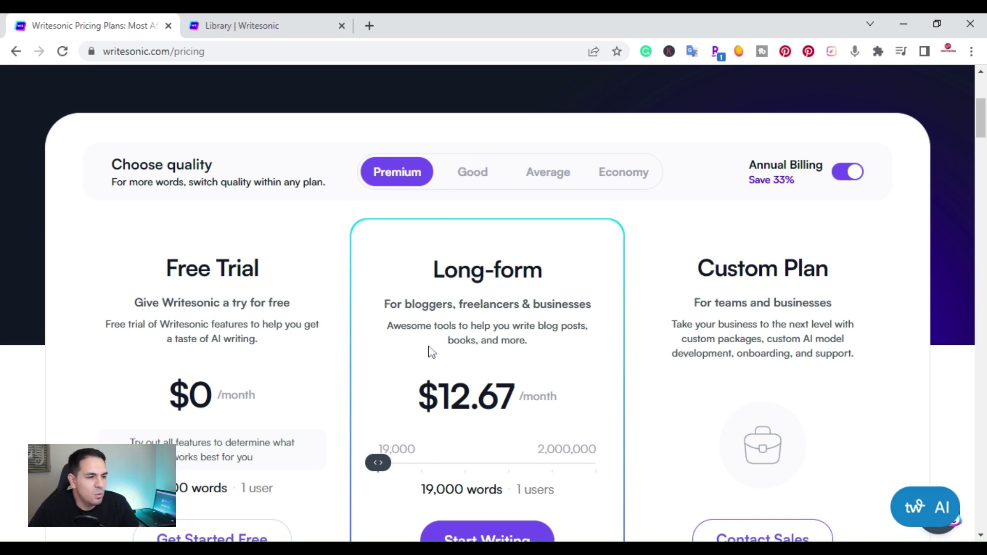
pyautogui.scroll(-2, 430, 350)
pyautogui.scroll(-1, 430, 349)
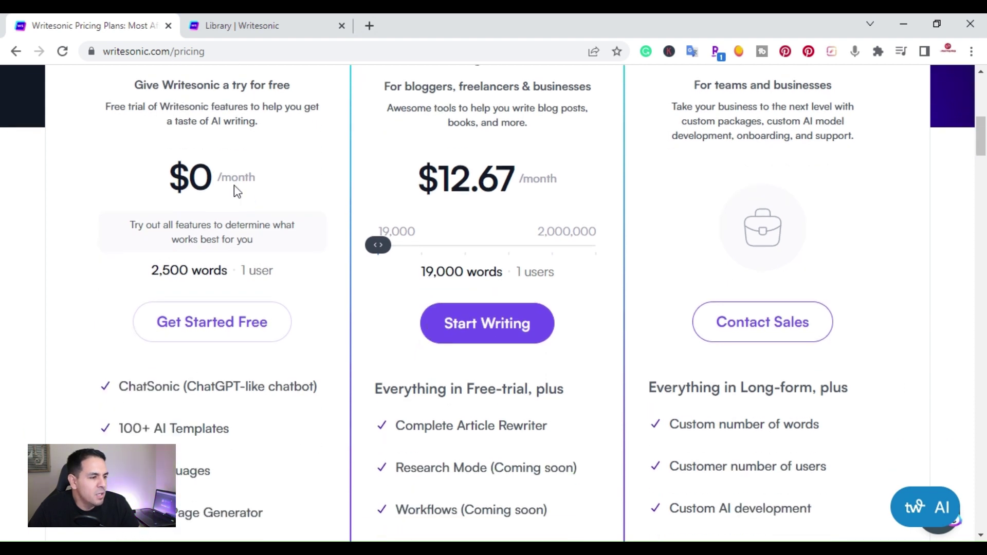
pyautogui.scroll(-1, 428, 348)
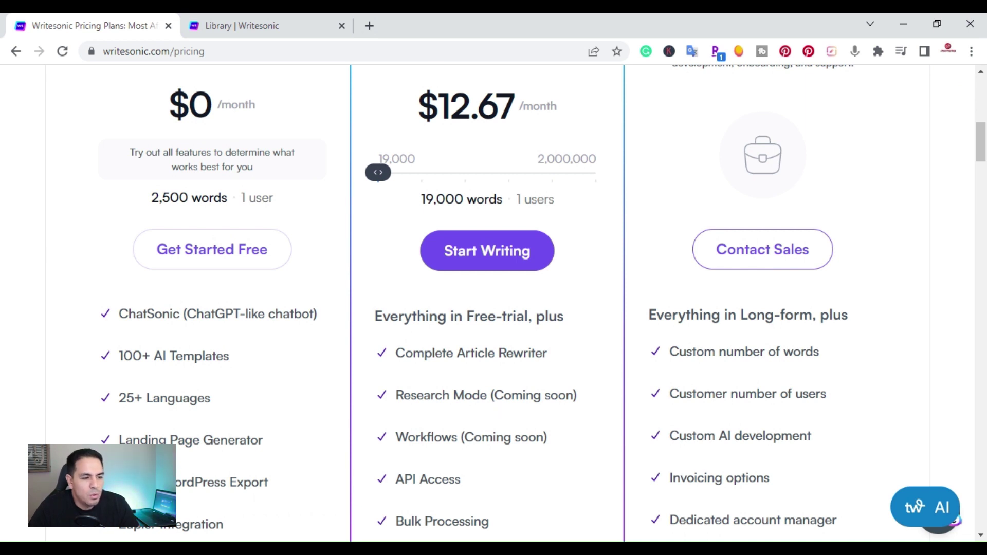
pyautogui.scroll(-2, 493, 309)
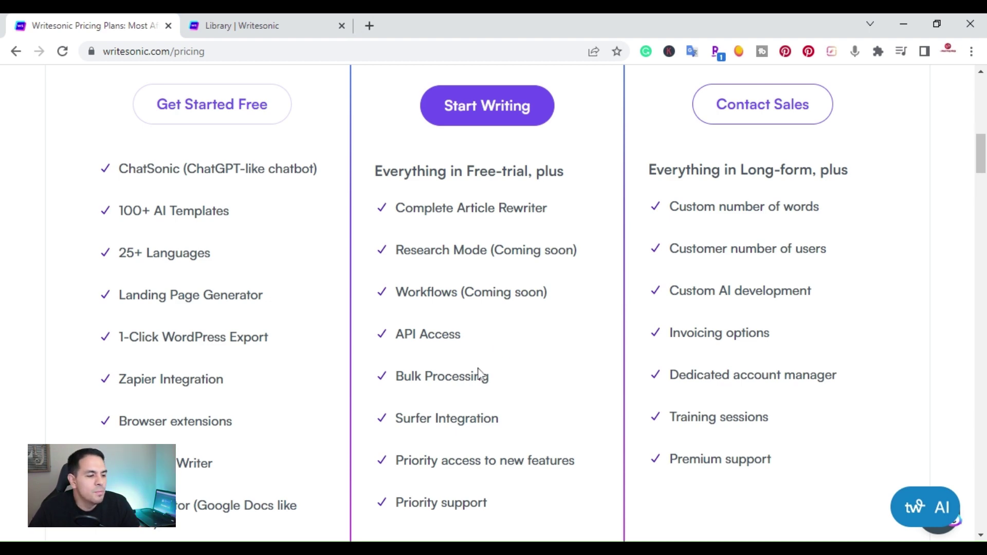
pyautogui.scroll(-1, 478, 375)
pyautogui.scroll(1, 478, 374)
pyautogui.scroll(4, 477, 375)
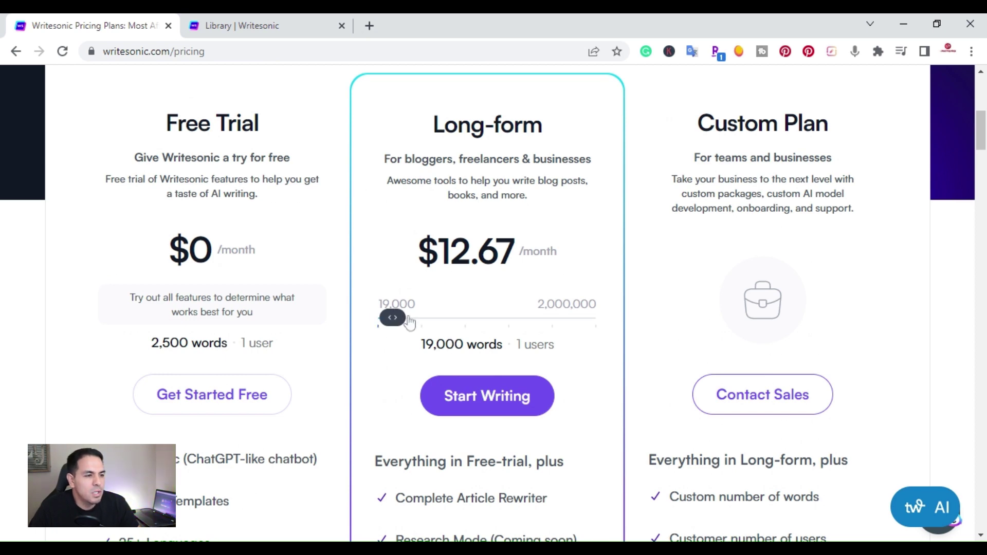
pyautogui.moveTo(376, 320); pyautogui.dragTo(416, 318)
pyautogui.scroll(2, 405, 318)
# - Compare Good quality, then return to Premium with the Long-form slider at its smallest 19,000-word tier
pyautogui.click(473, 173)
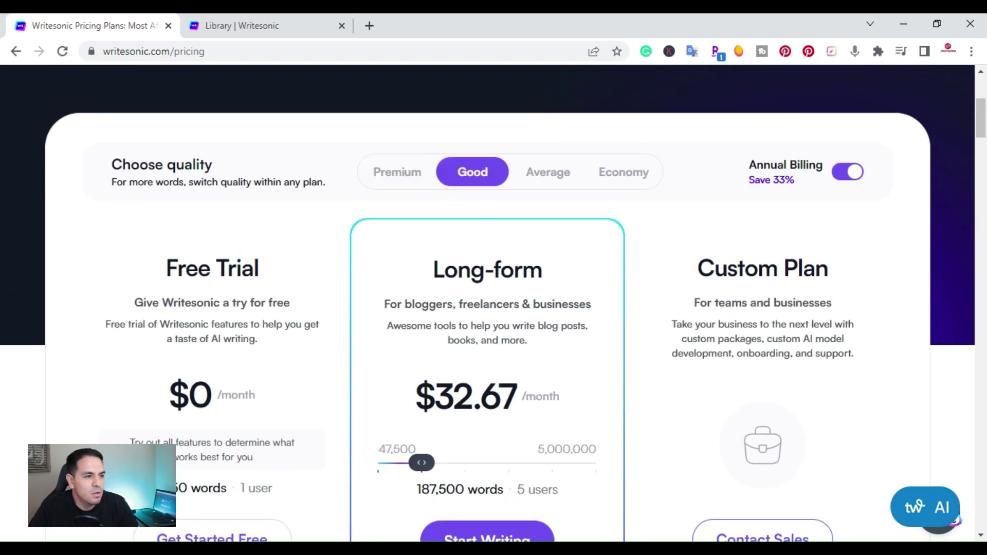
pyautogui.scroll(-2, 470, 247)
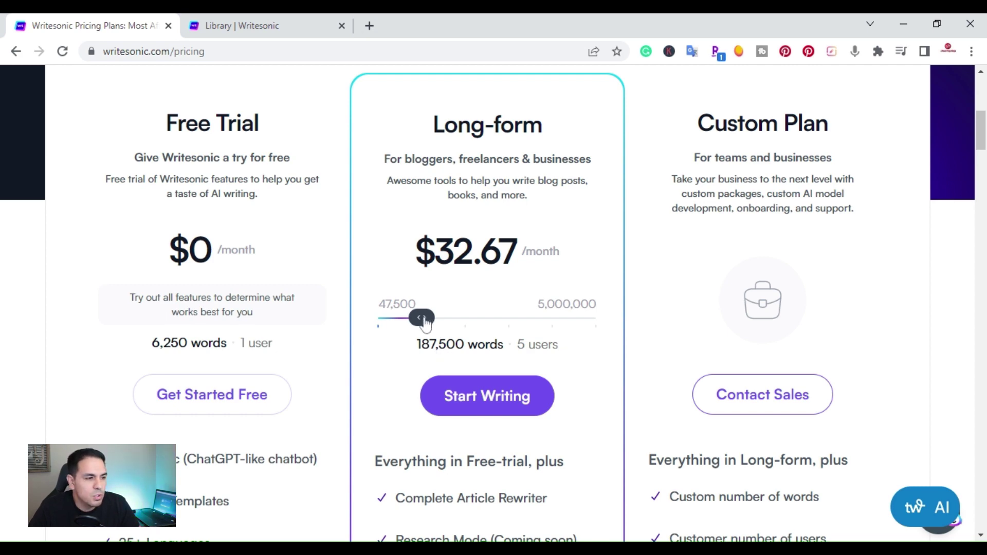
pyautogui.moveTo(433, 328)
pyautogui.mouseDown()
pyautogui.moveTo(385, 324)
pyautogui.moveTo(427, 323)
pyautogui.mouseUp()
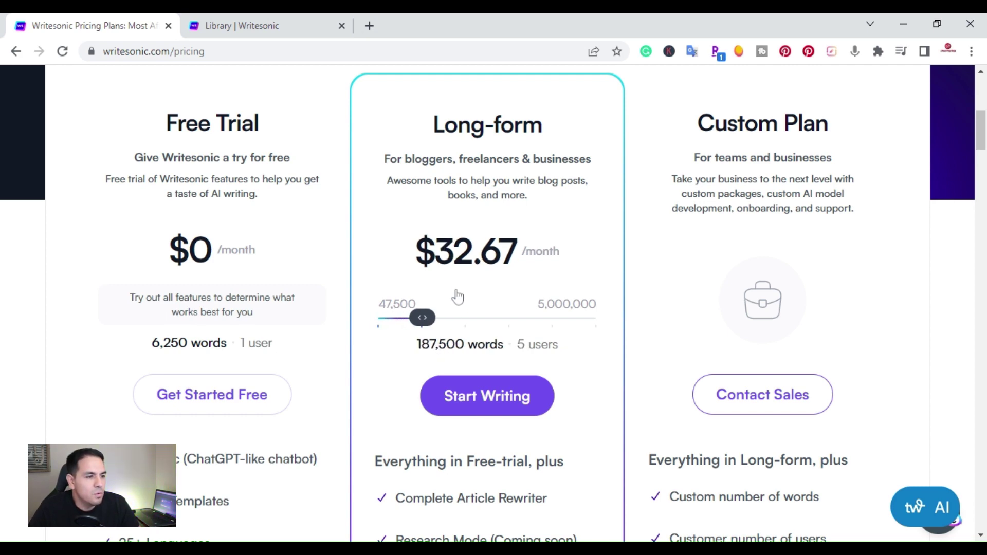
pyautogui.scroll(3, 459, 265)
pyautogui.click(419, 253)
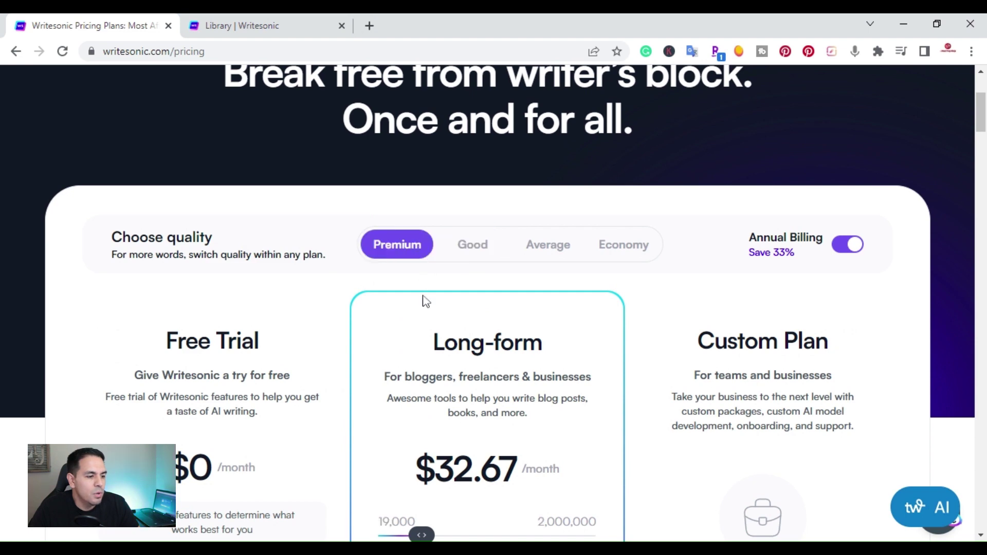
pyautogui.scroll(-3, 423, 302)
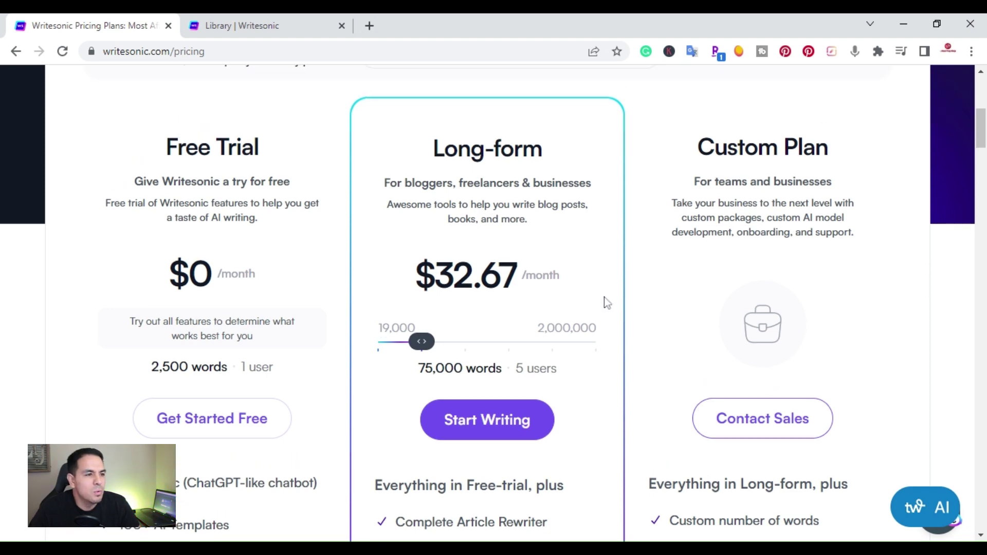
pyautogui.scroll(1, 604, 297)
pyautogui.scroll(-1, 603, 299)
pyautogui.scroll(-2, 604, 302)
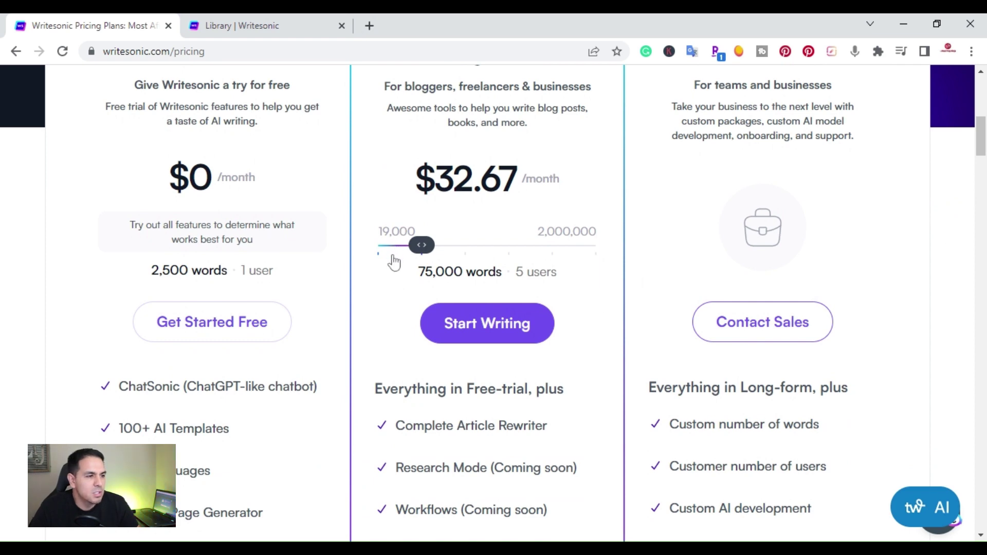
pyautogui.moveTo(421, 247); pyautogui.dragTo(378, 244)
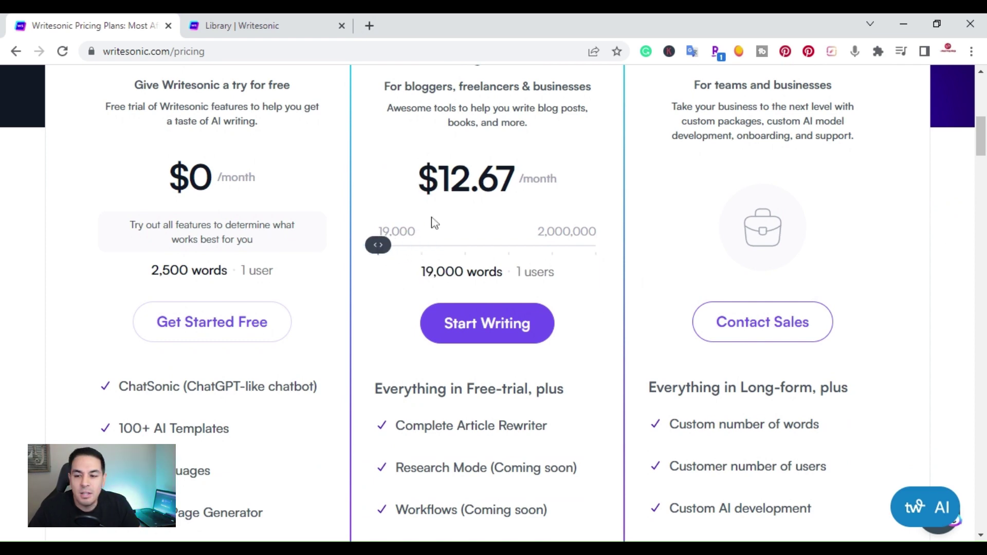
pyautogui.scroll(2, 551, 236)
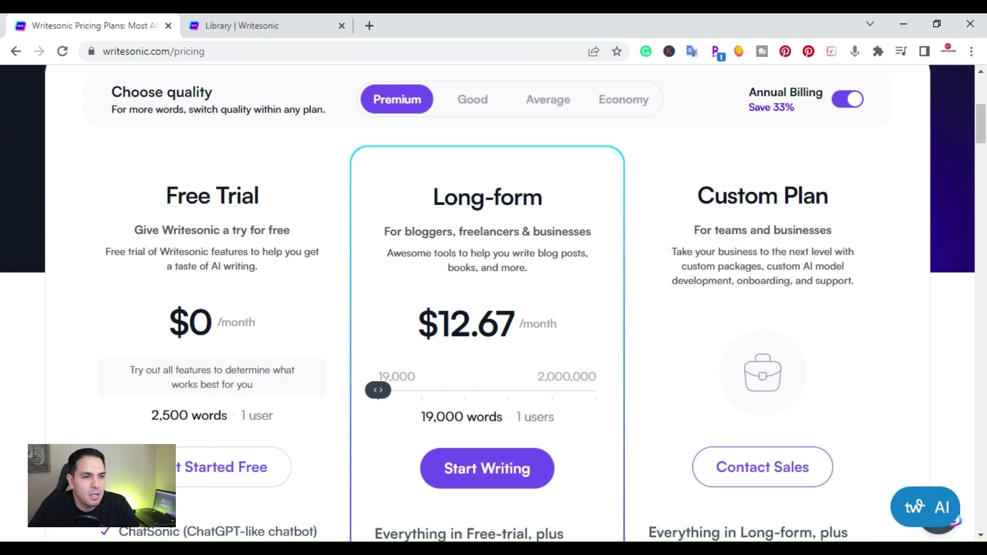
# - Turn off Annual Billing so the Long-form plan shows $19 per month
pyautogui.click(846, 107)
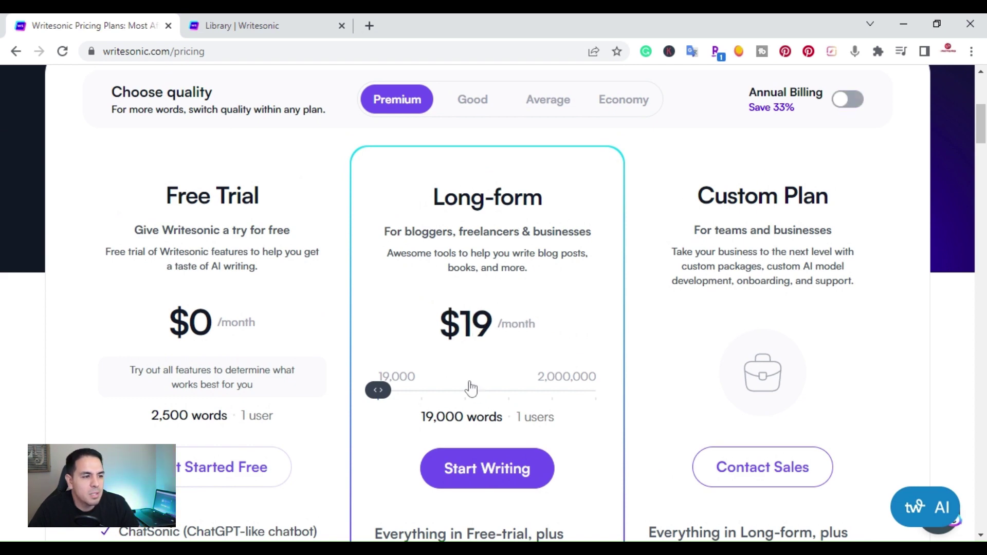
pyautogui.scroll(2, 518, 377)
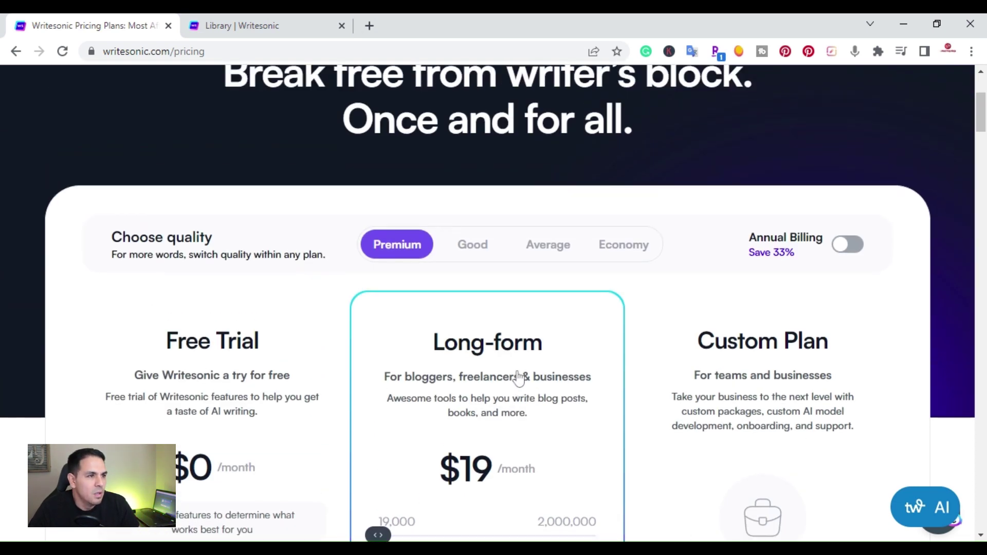
pyautogui.scroll(-2, 519, 376)
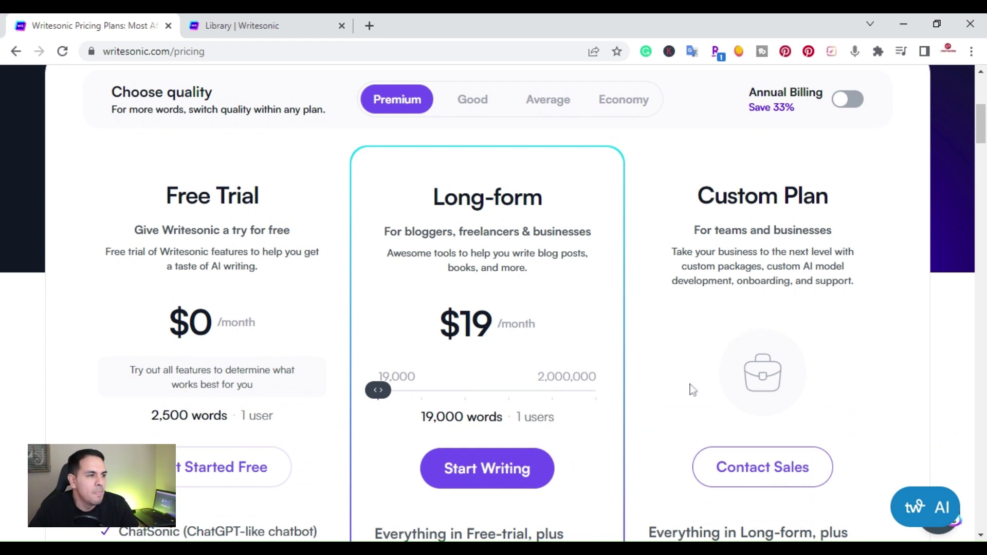
# - Go to the template Library and filter it to the newest templates
pyautogui.click(249, 26)
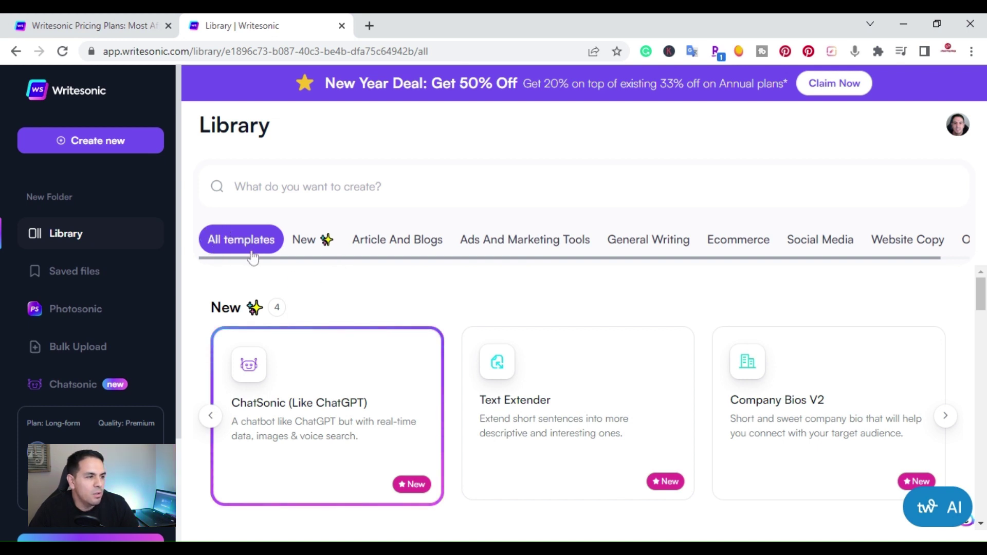
pyautogui.click(303, 244)
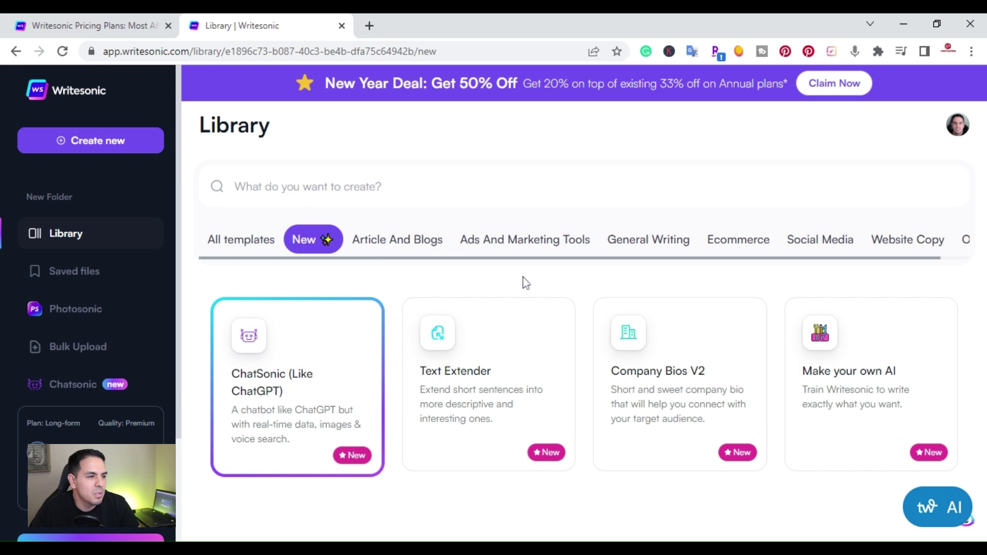
# - Browse the Article And Blogs templates down to Sonic Editor and Conclusion Writer
pyautogui.click(388, 248)
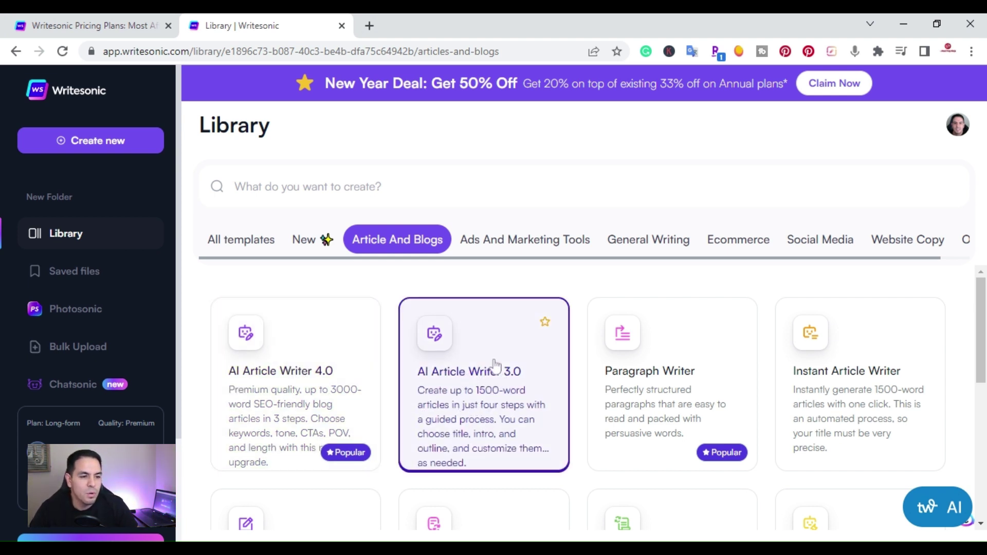
pyautogui.scroll(-1, 508, 361)
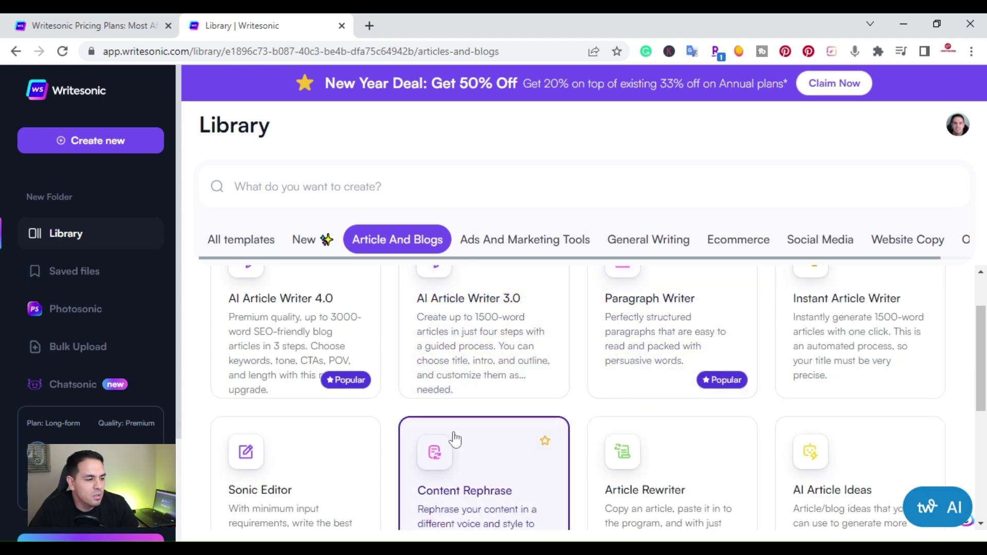
pyautogui.scroll(-2, 452, 440)
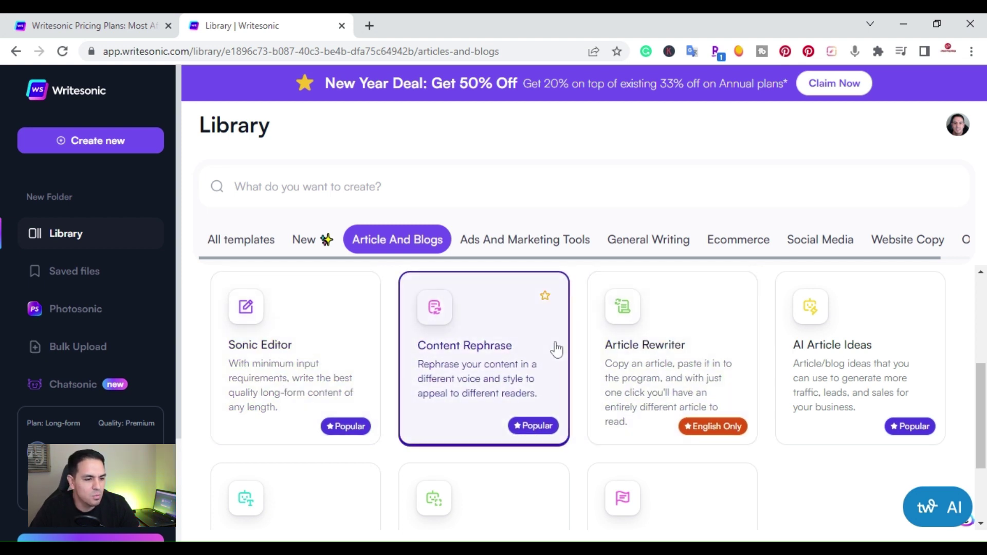
pyautogui.scroll(-1, 556, 349)
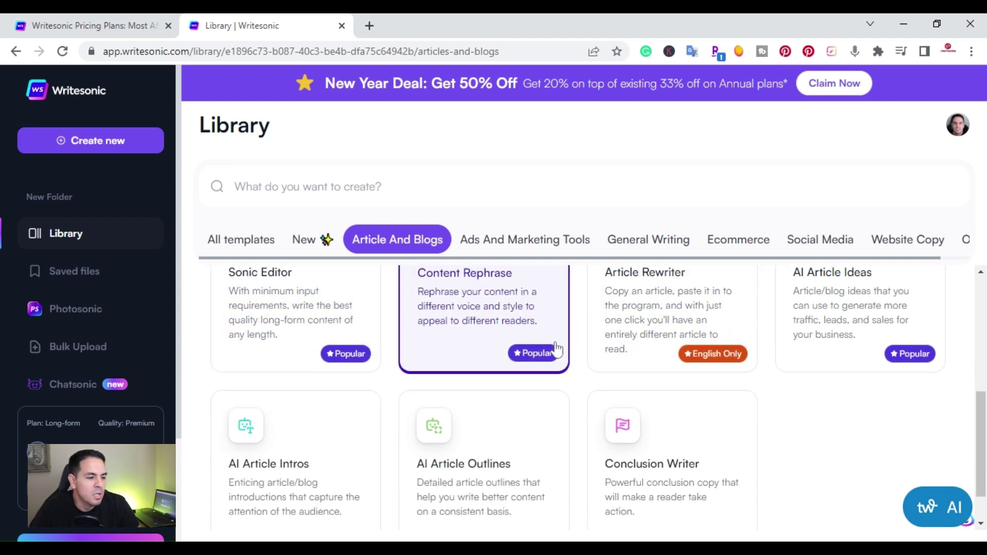
# - Look through the Ads And Marketing Tools, General Writing and Ecommerce template categories
pyautogui.click(535, 244)
pyautogui.scroll(2, 510, 360)
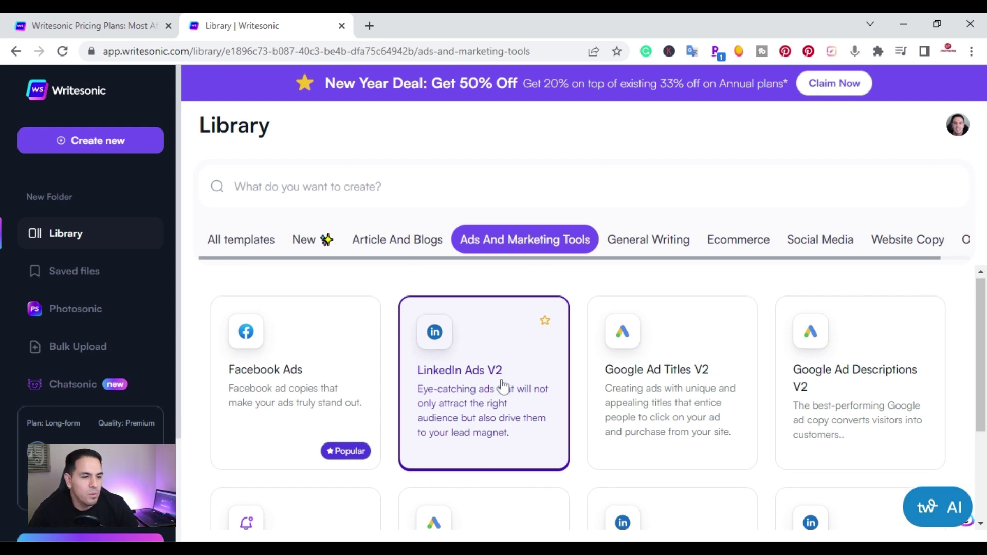
pyautogui.scroll(-1, 502, 385)
pyautogui.scroll(-1, 503, 386)
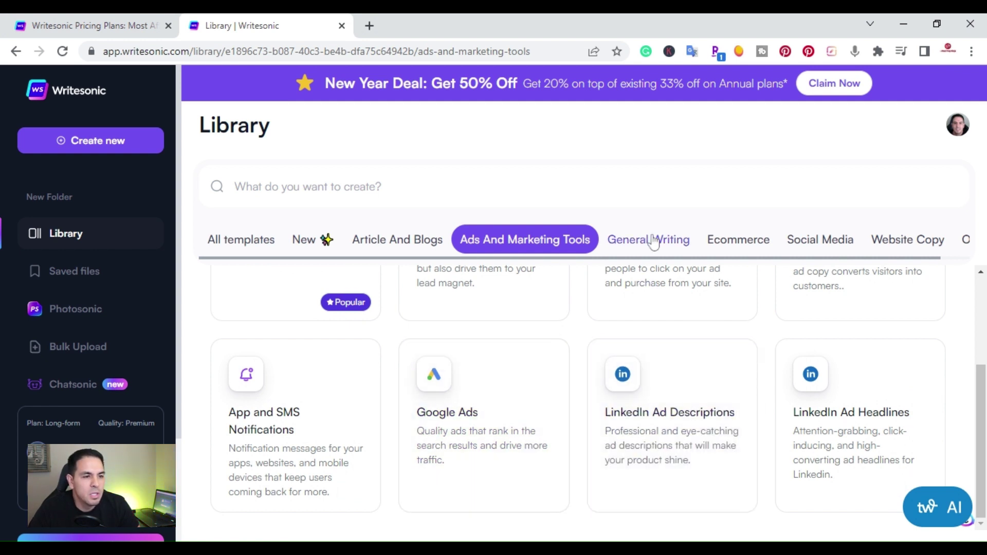
pyautogui.click(652, 244)
pyautogui.scroll(2, 545, 408)
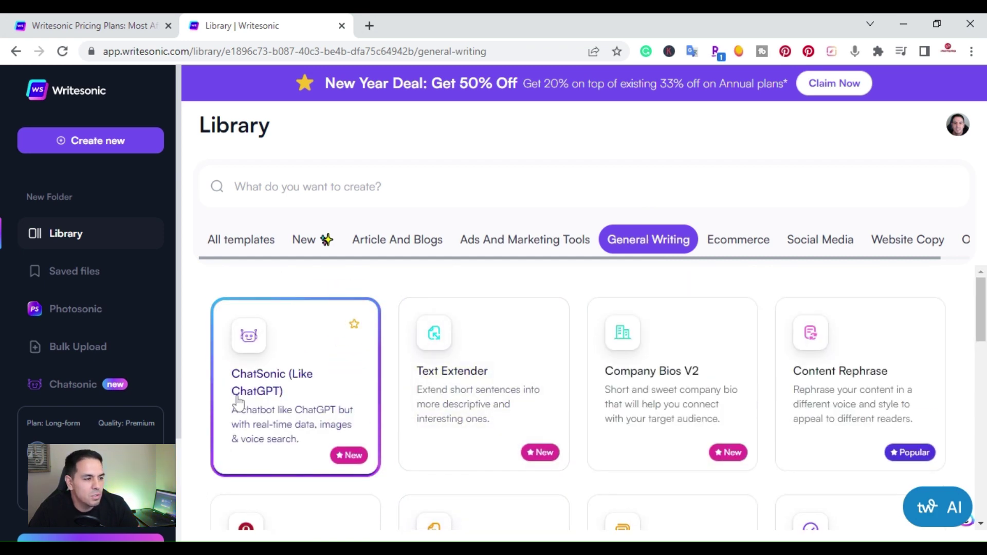
pyautogui.click(727, 242)
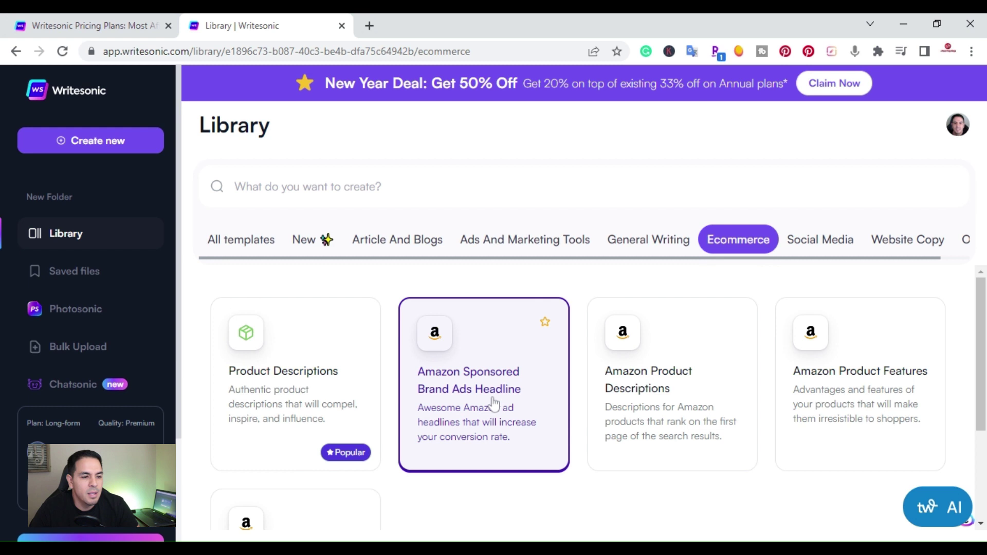
# - Browse the Social Media templates, including Instagram, TikTok and YouTube ones
pyautogui.click(825, 240)
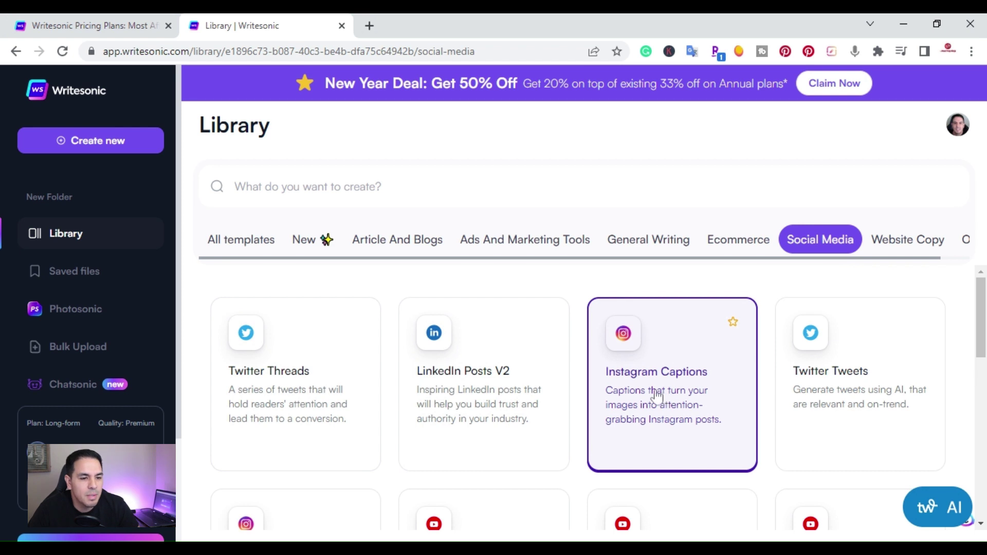
pyautogui.scroll(-1, 654, 397)
pyautogui.scroll(-1, 655, 397)
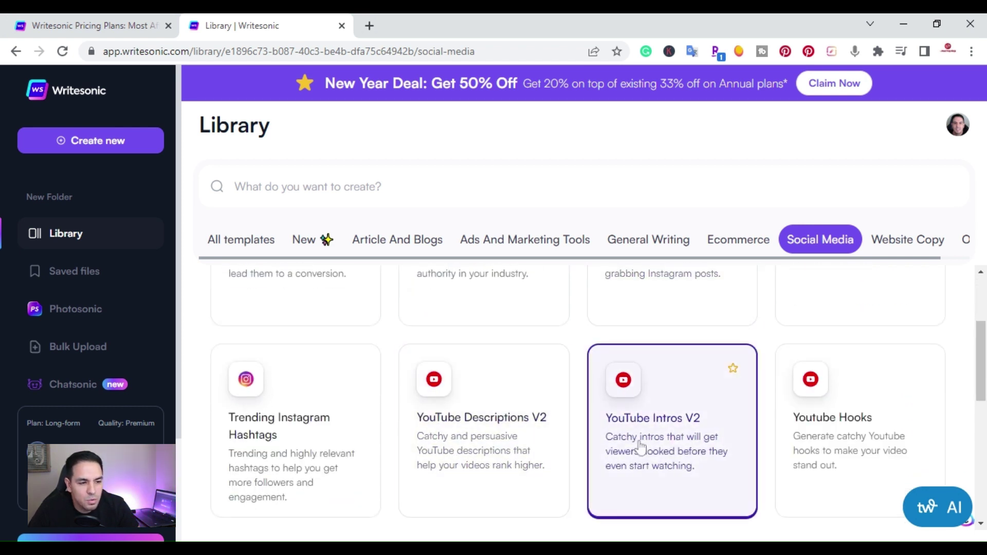
pyautogui.scroll(-1, 829, 441)
pyautogui.scroll(-2, 830, 441)
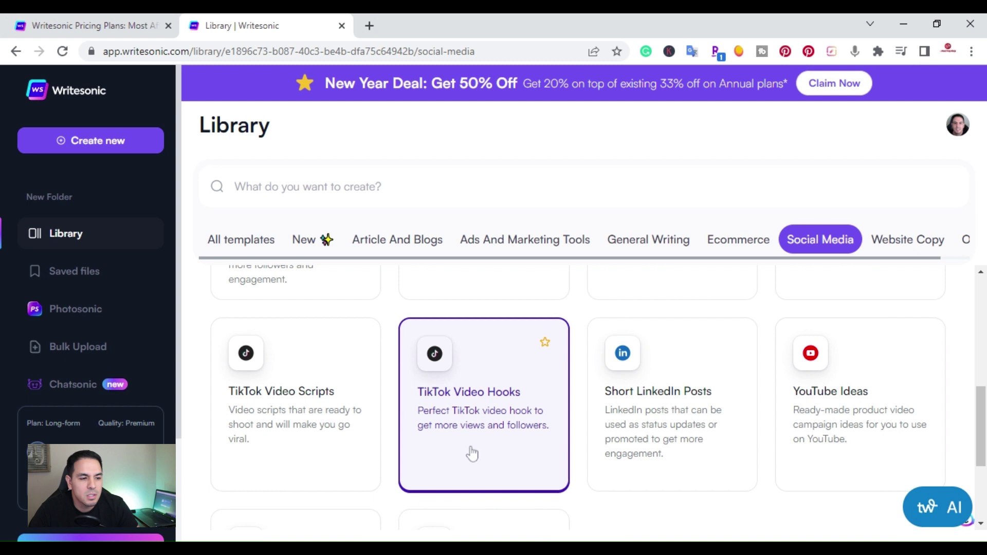
pyautogui.scroll(-1, 471, 453)
pyautogui.scroll(-1, 472, 451)
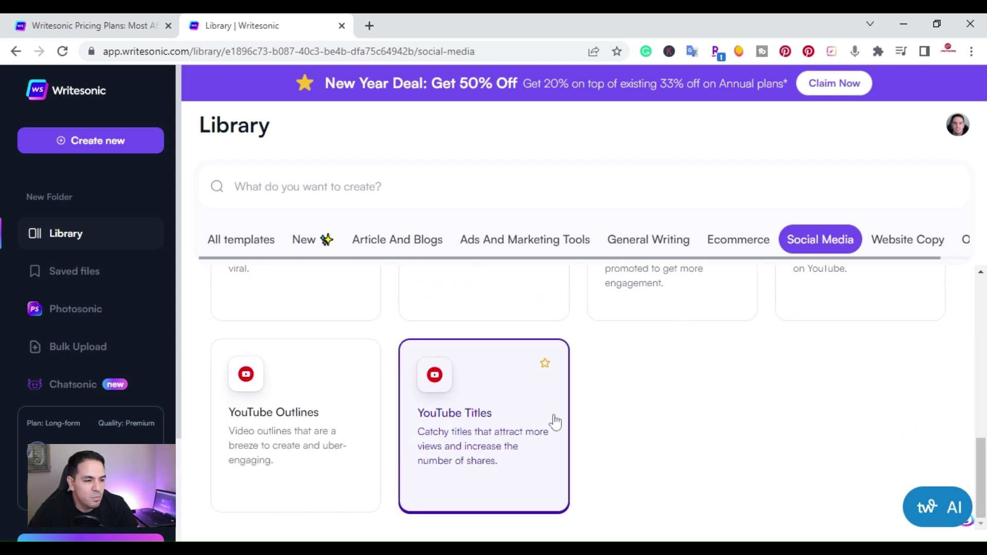
# - Browse the Website Copy templates such as landing pages and SEO meta tags
pyautogui.click(894, 245)
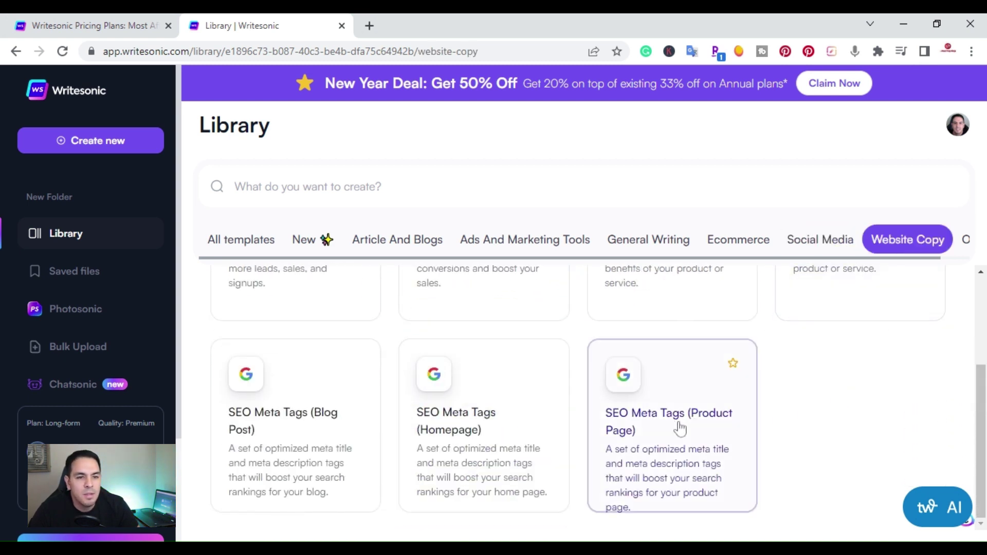
pyautogui.scroll(2, 670, 428)
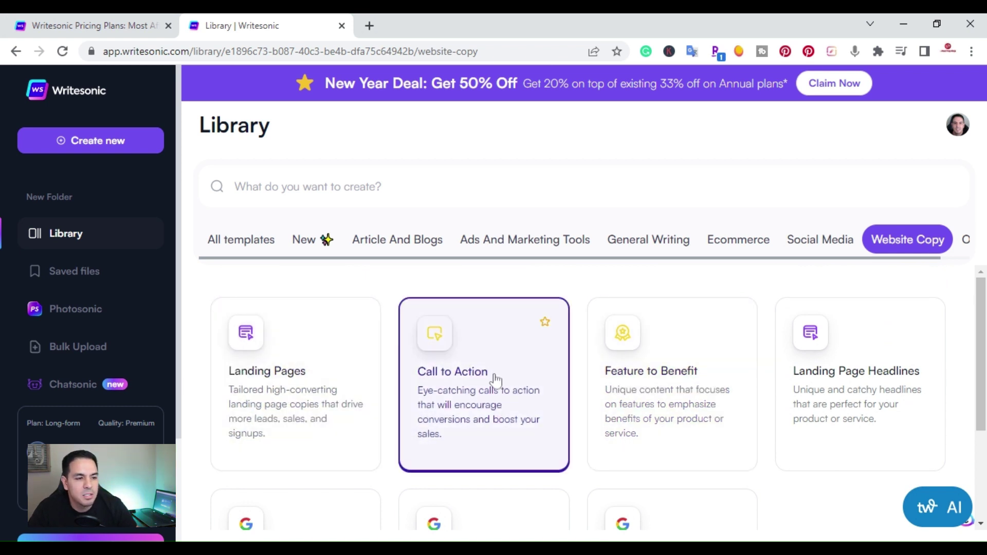
pyautogui.scroll(-2, 702, 397)
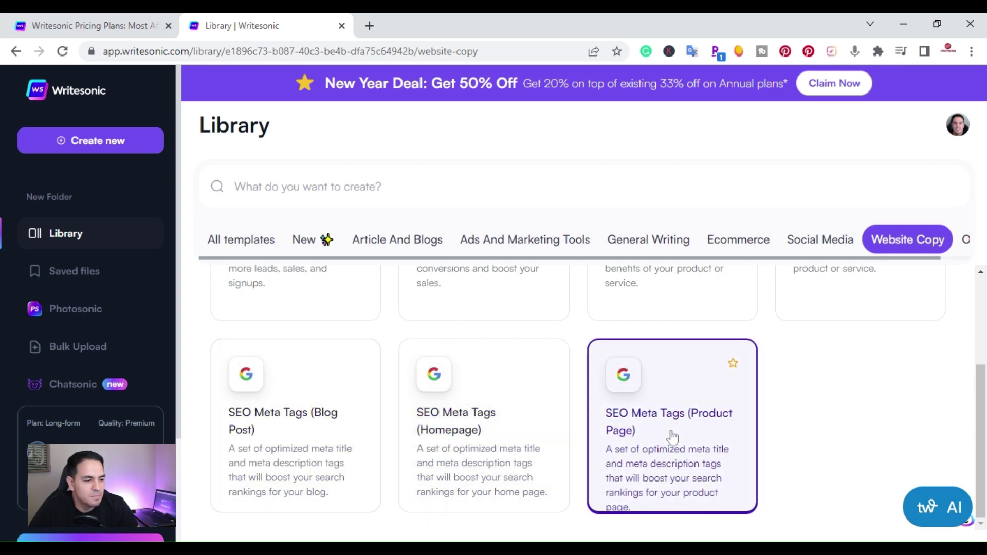
pyautogui.scroll(2, 674, 437)
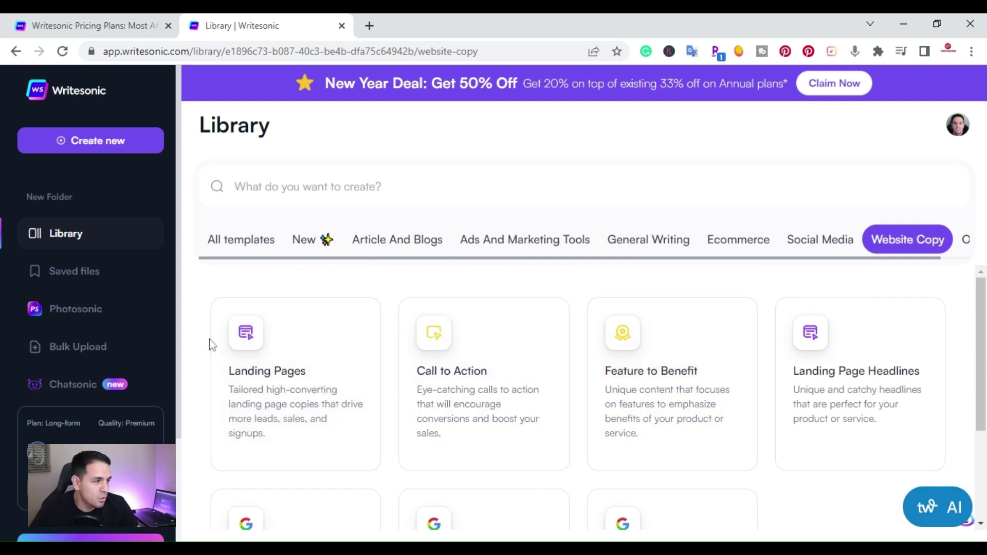
# - Generate two Photosonic images from the Cthulhu denim trench coat example prompt
pyautogui.click(72, 316)
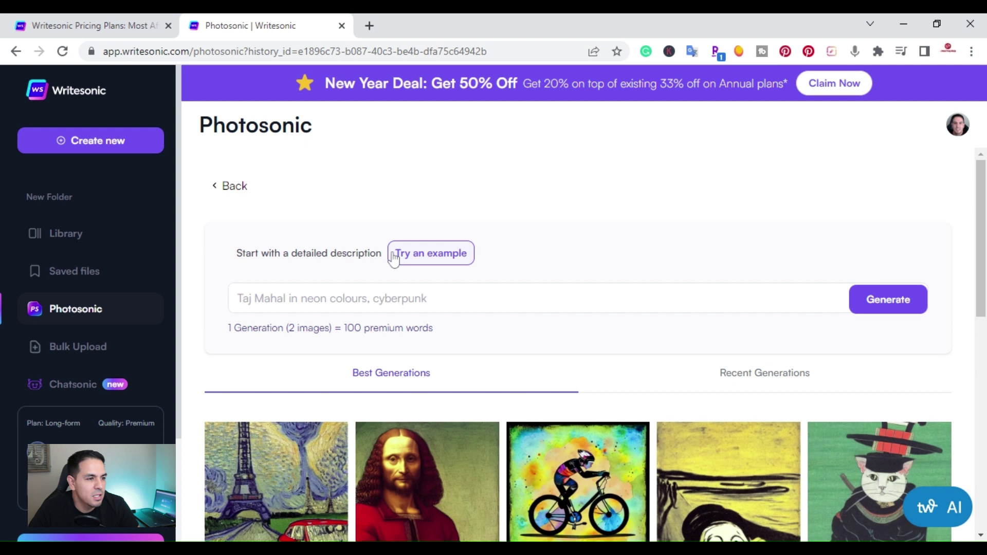
pyautogui.click(431, 261)
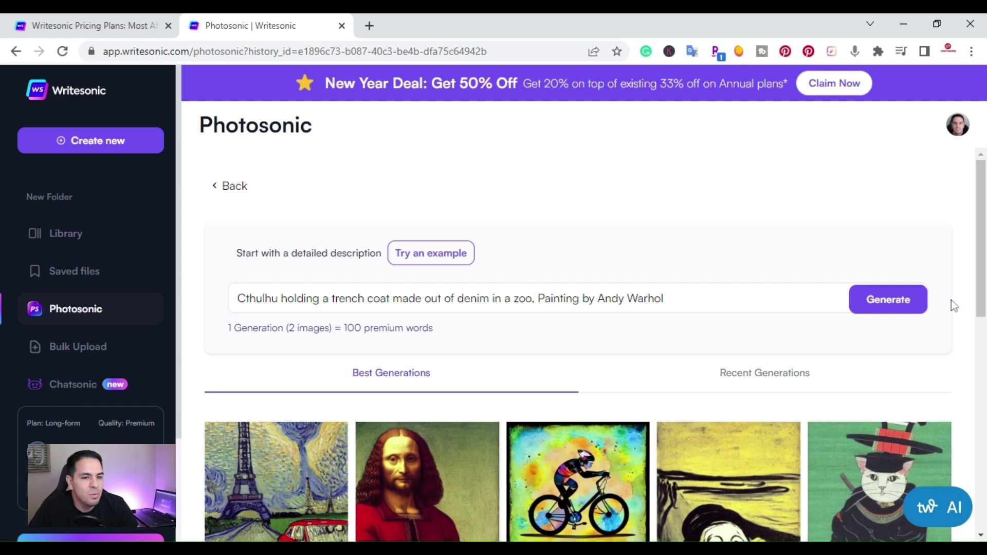
pyautogui.click(902, 305)
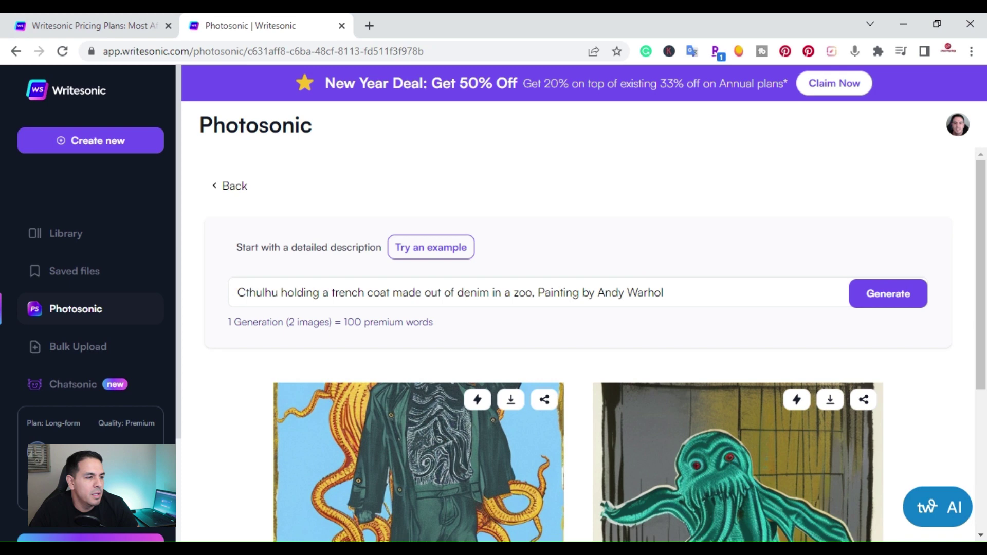
pyautogui.scroll(-3, 628, 288)
pyautogui.scroll(2, 627, 287)
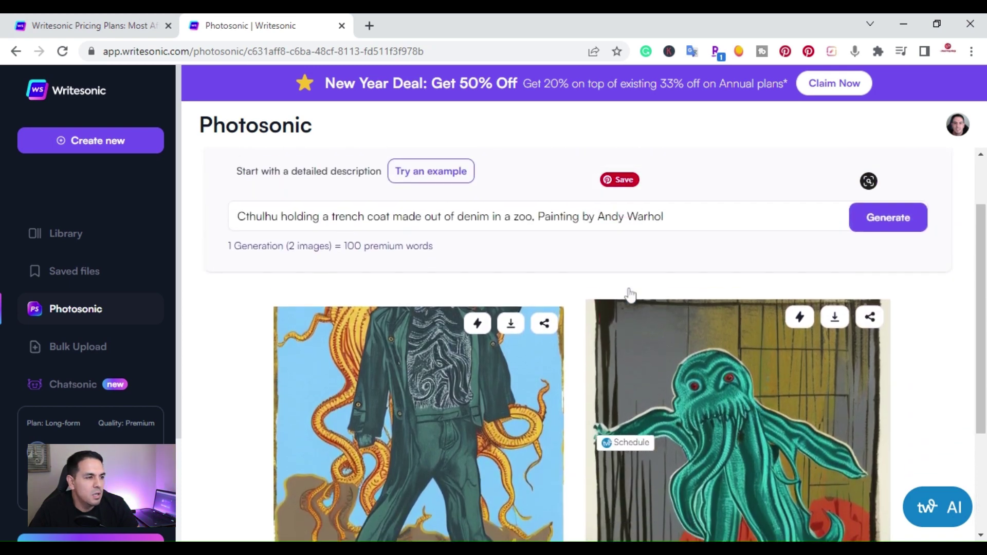
pyautogui.scroll(-1, 627, 294)
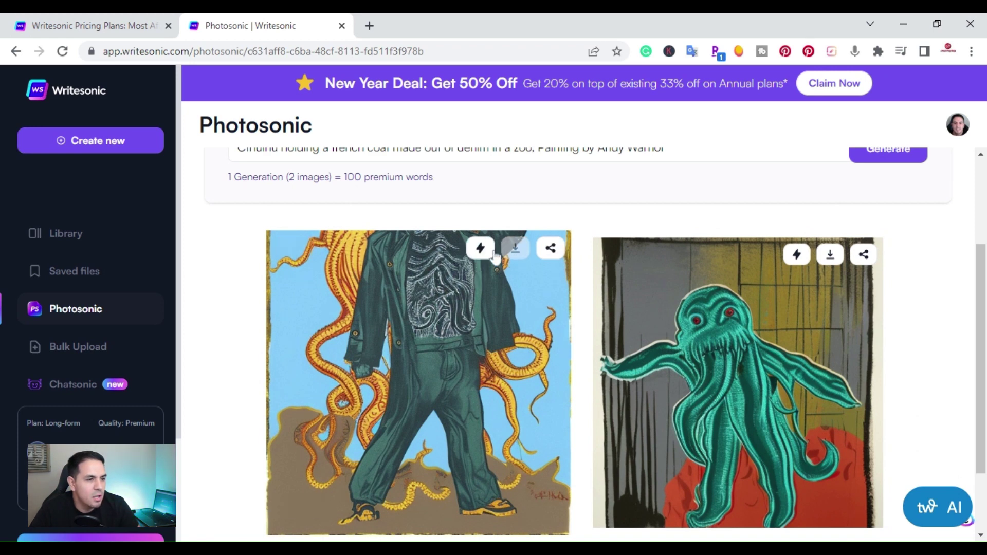
pyautogui.scroll(-1, 627, 428)
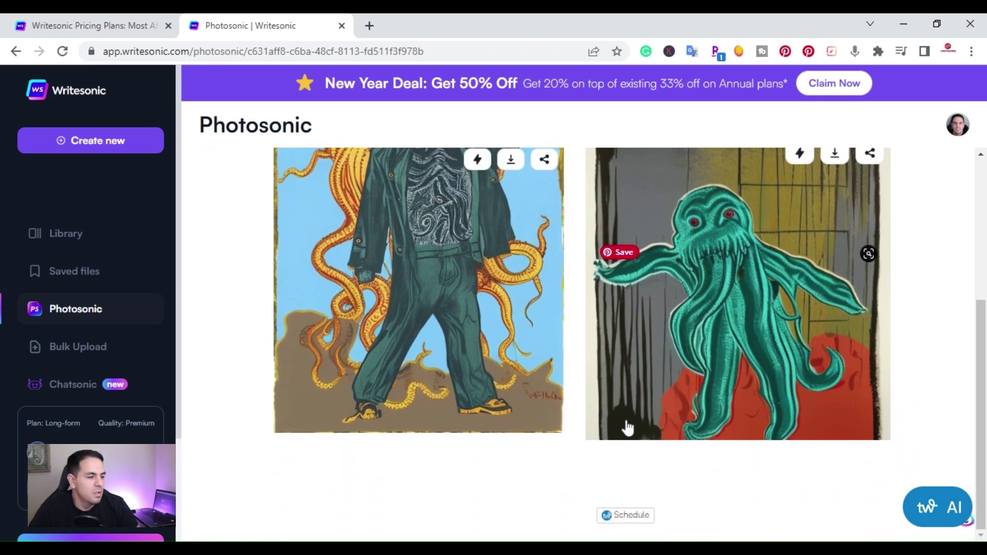
pyautogui.scroll(3, 627, 427)
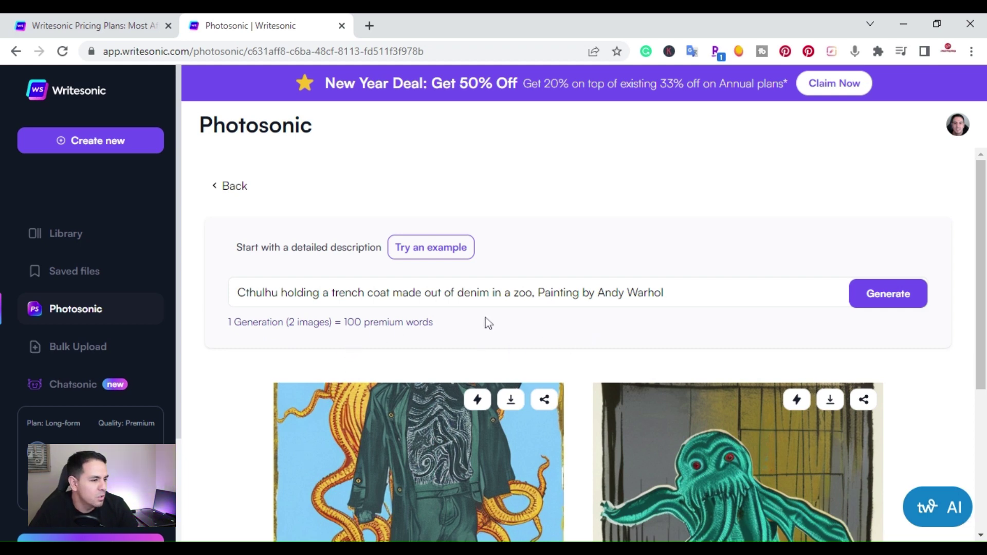
pyautogui.scroll(-2, 480, 335)
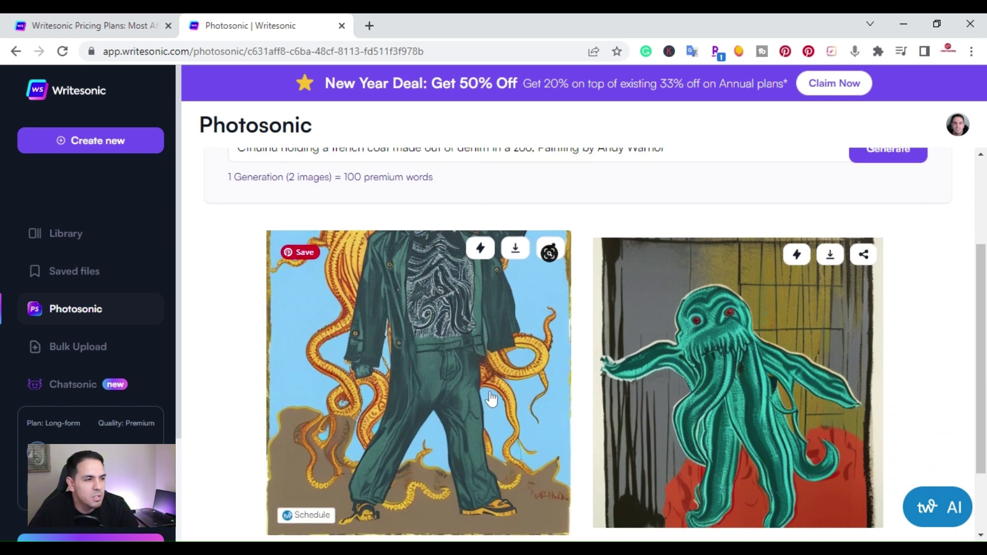
pyautogui.scroll(2, 486, 394)
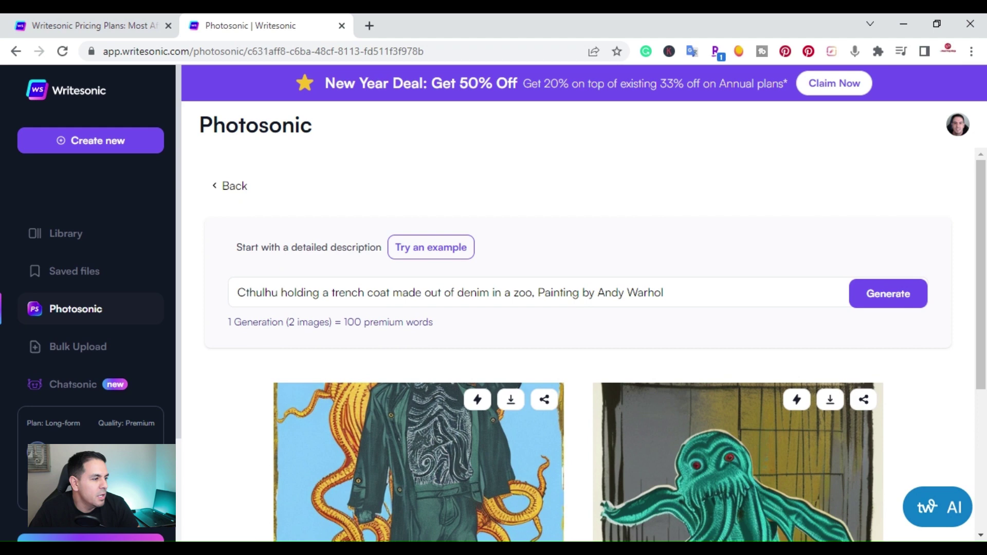
# - Go to Chatsonic, dismiss the 'Here's what's new' announcement and focus the chat input
pyautogui.click(56, 389)
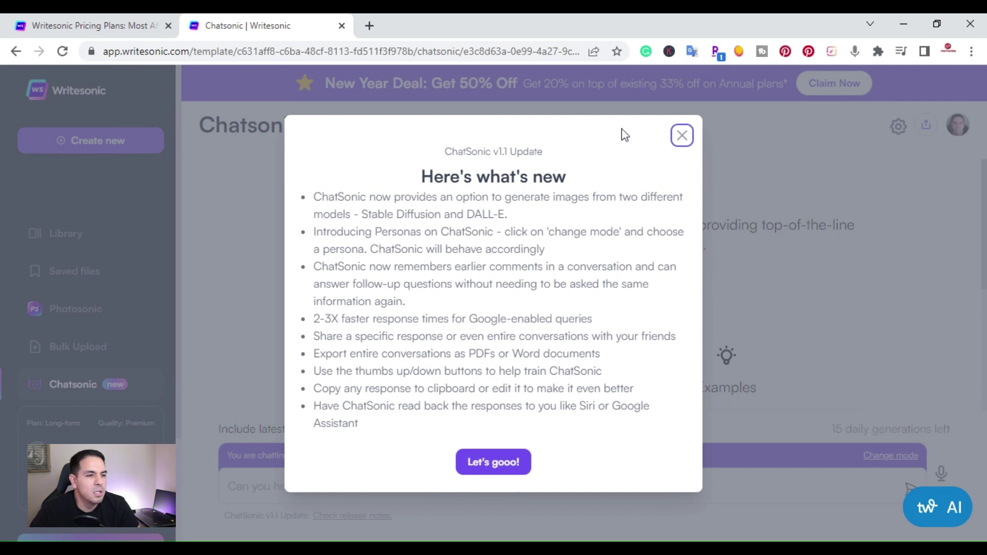
pyautogui.click(682, 137)
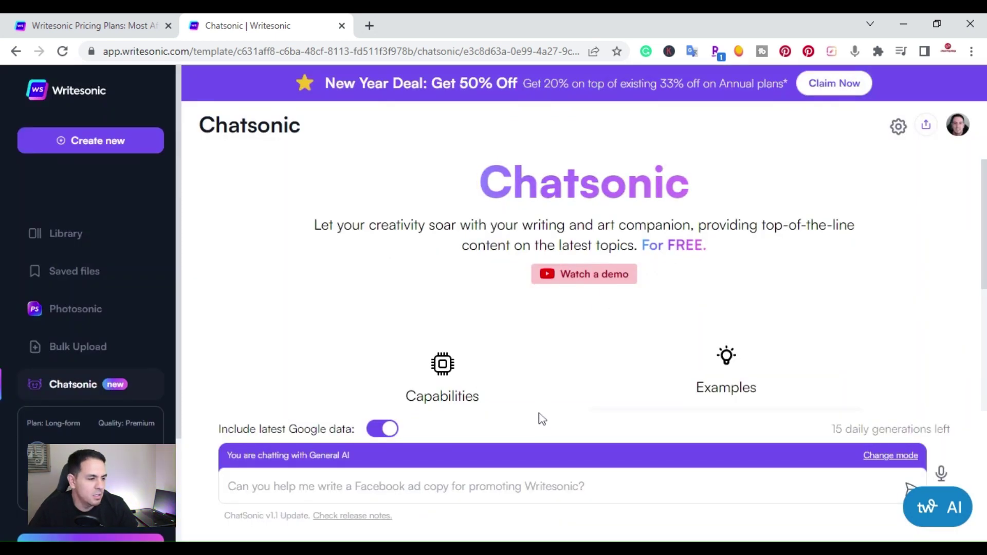
pyautogui.scroll(-1, 522, 291)
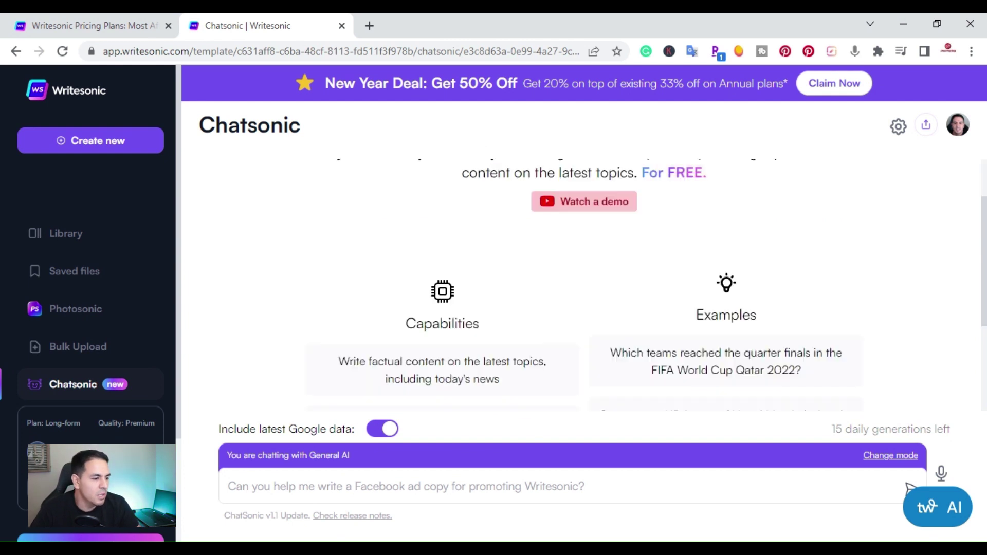
pyautogui.click(463, 486)
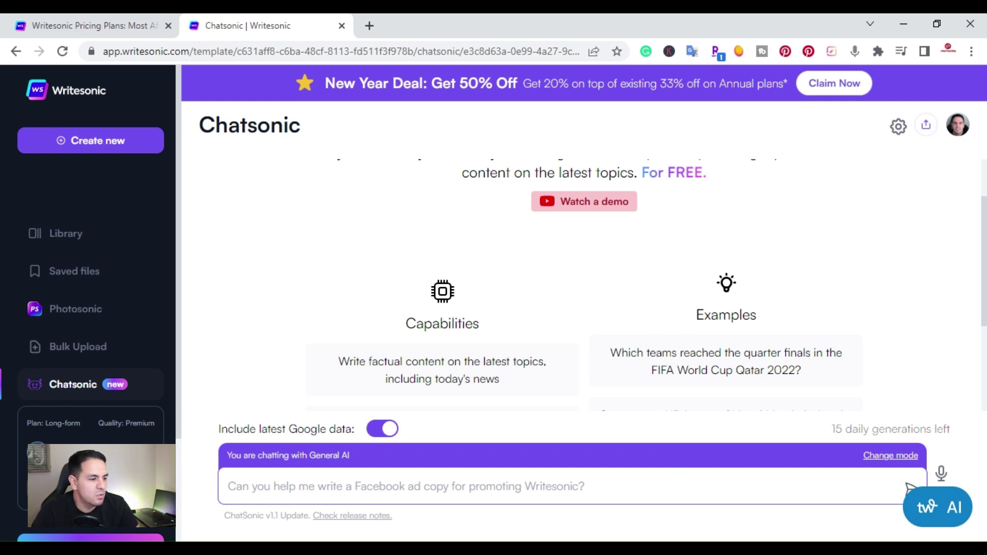
pyautogui.write('why is he')
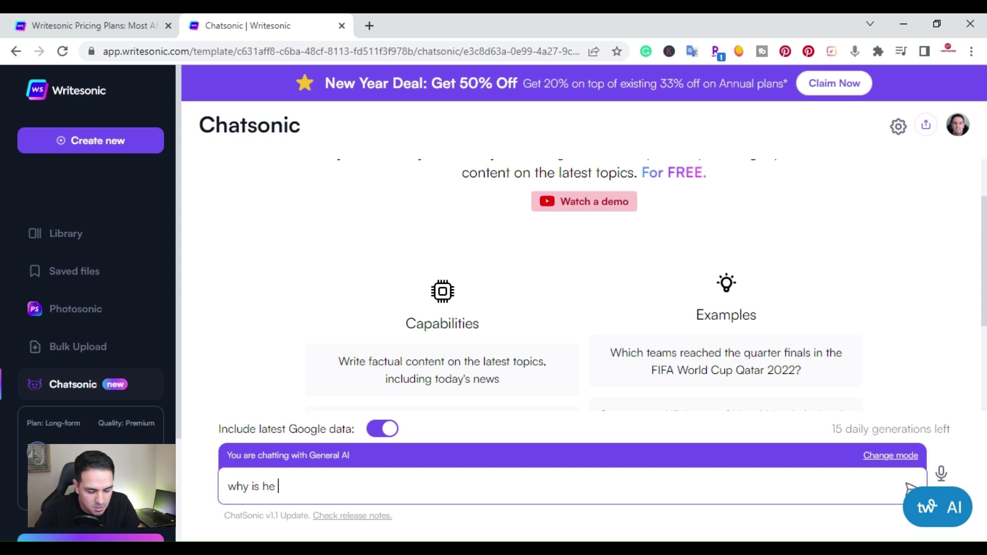
pyautogui.write('sky blue')
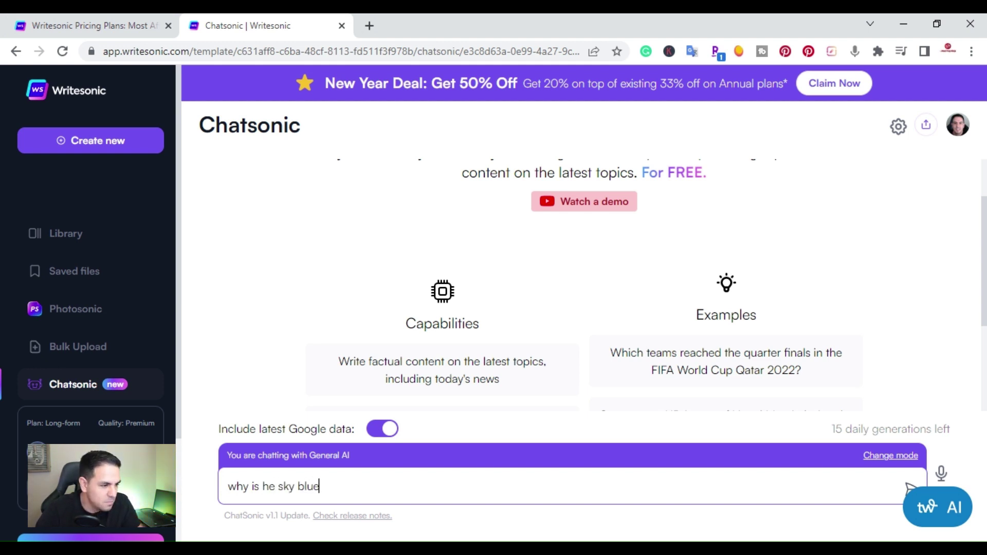
# - Send 'why is he sky blue' to Chatsonic and have its Rayleigh-scattering answer read aloud
pyautogui.press('Return')
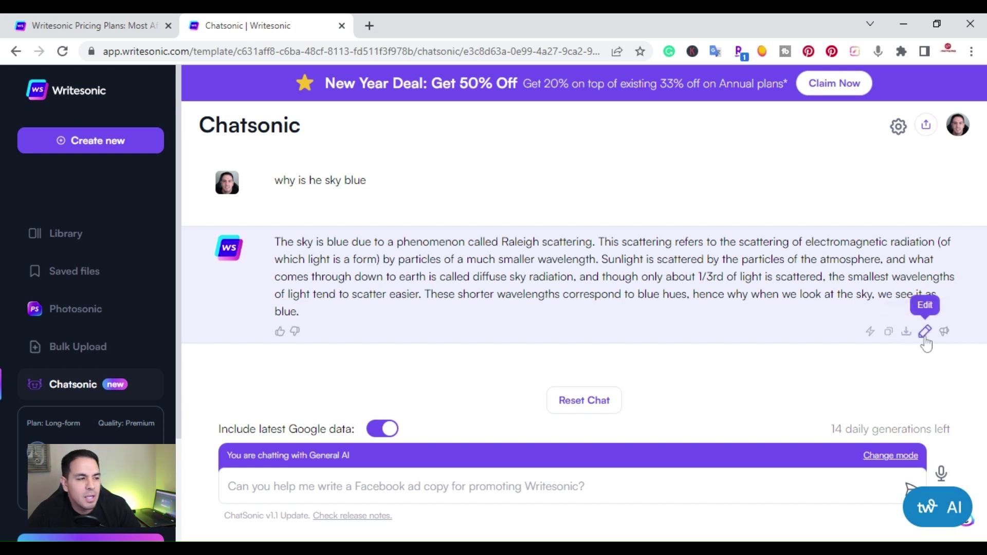
pyautogui.moveTo(944, 332)
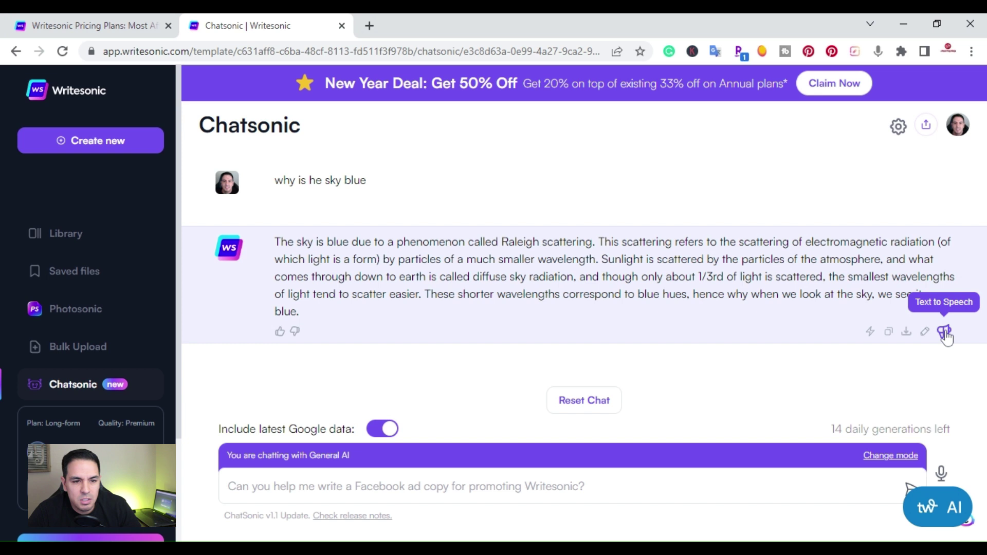
pyautogui.moveTo(614, 284)
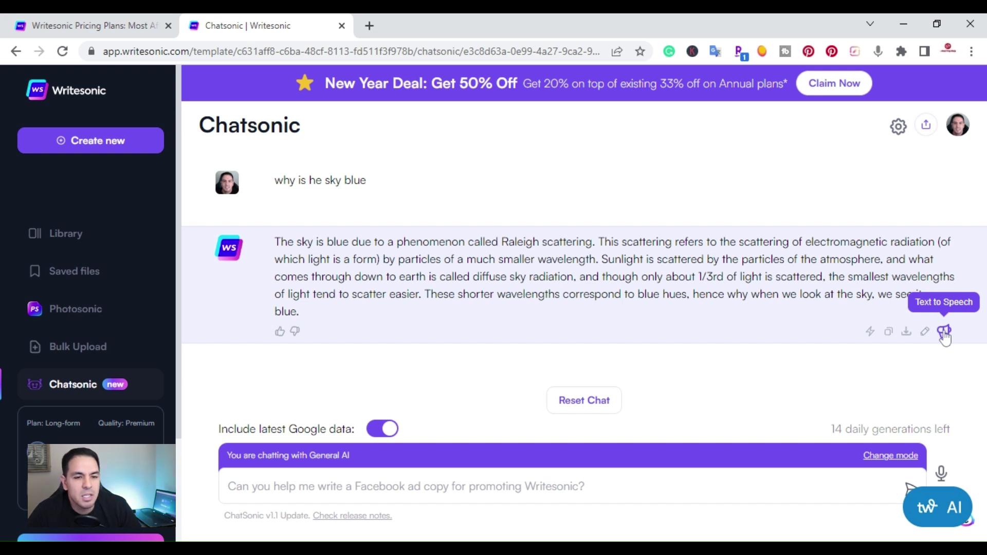
pyautogui.click(943, 334)
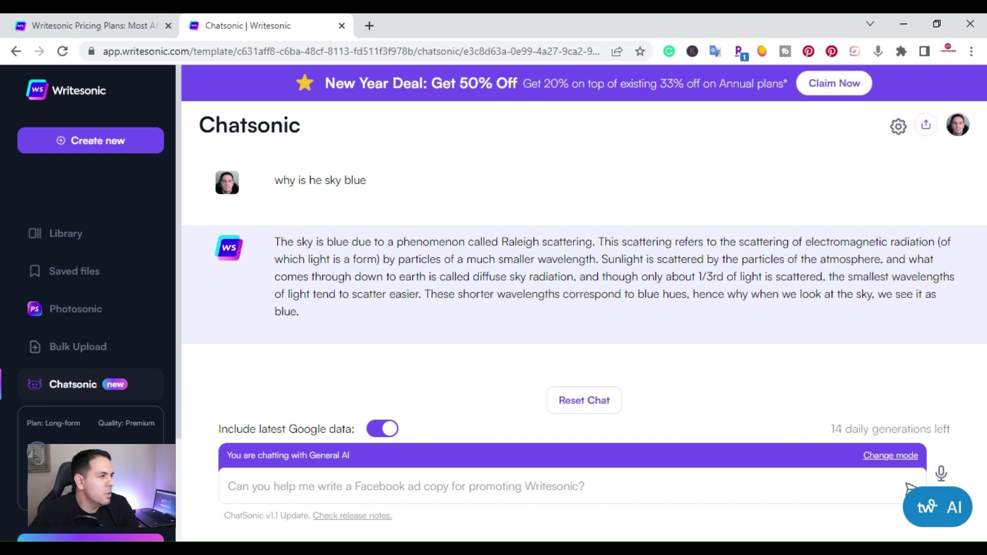
# - From the Library's Article And Blogs section, start the AI Article Writer 4.0 template
pyautogui.click(63, 51)
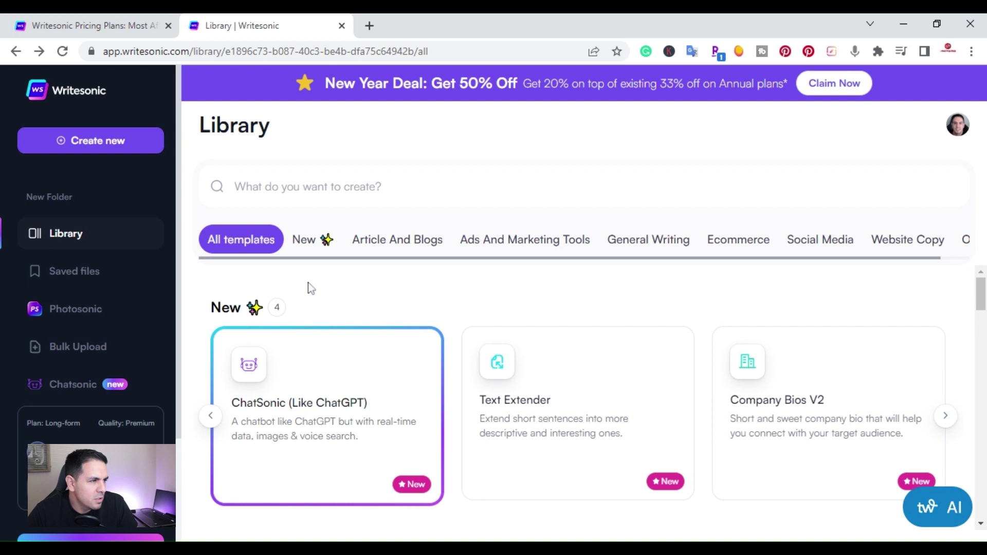
pyautogui.scroll(-3, 308, 283)
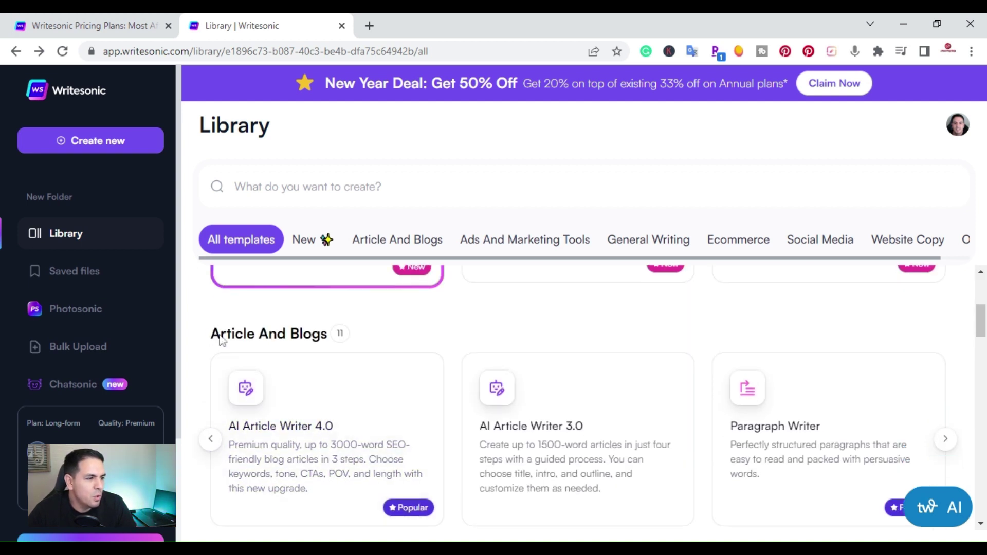
pyautogui.click(294, 446)
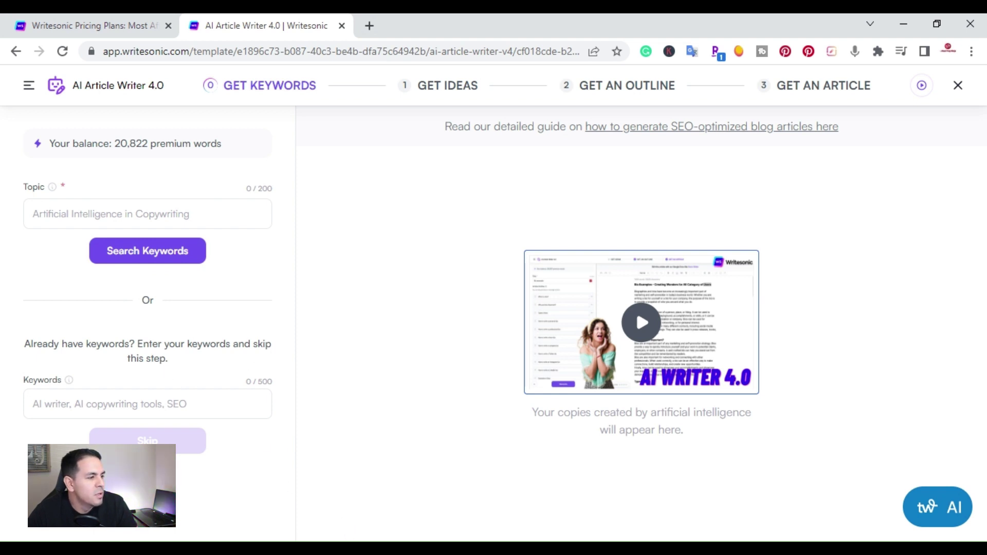
# - Enter keywords 'grow YouTube channel in 2023' and skip keyword research to reach Get Ideas
pyautogui.click(115, 404)
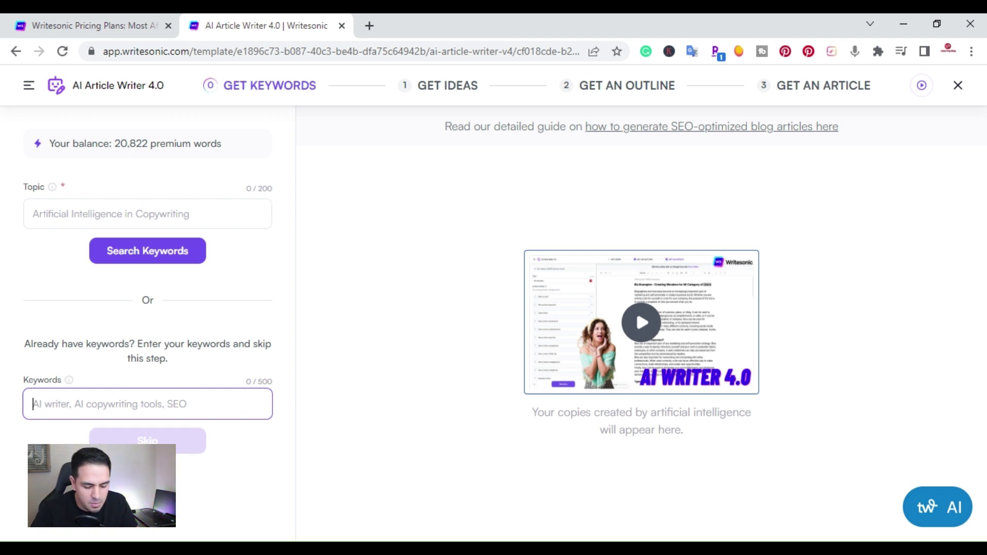
pyautogui.write('grow ')
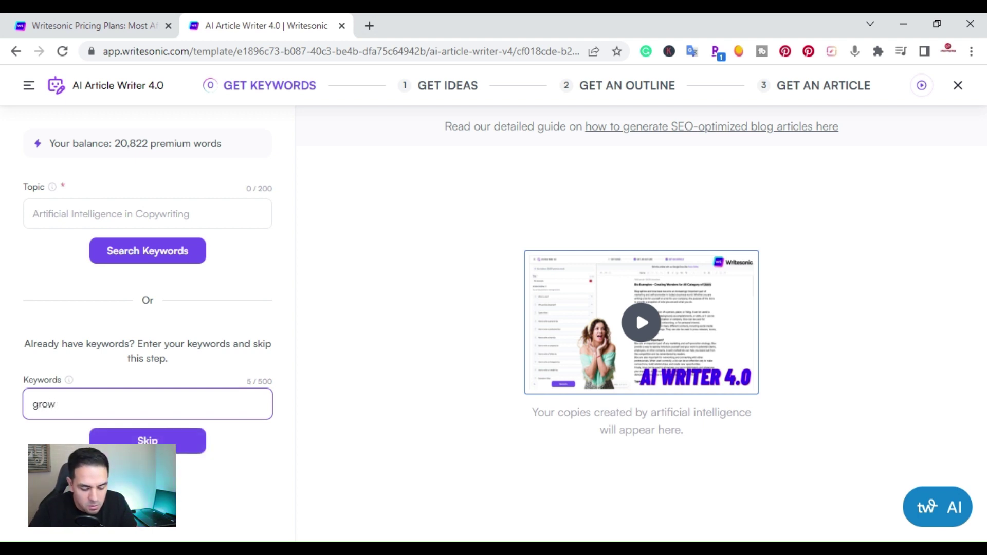
pyautogui.write('YouTube ')
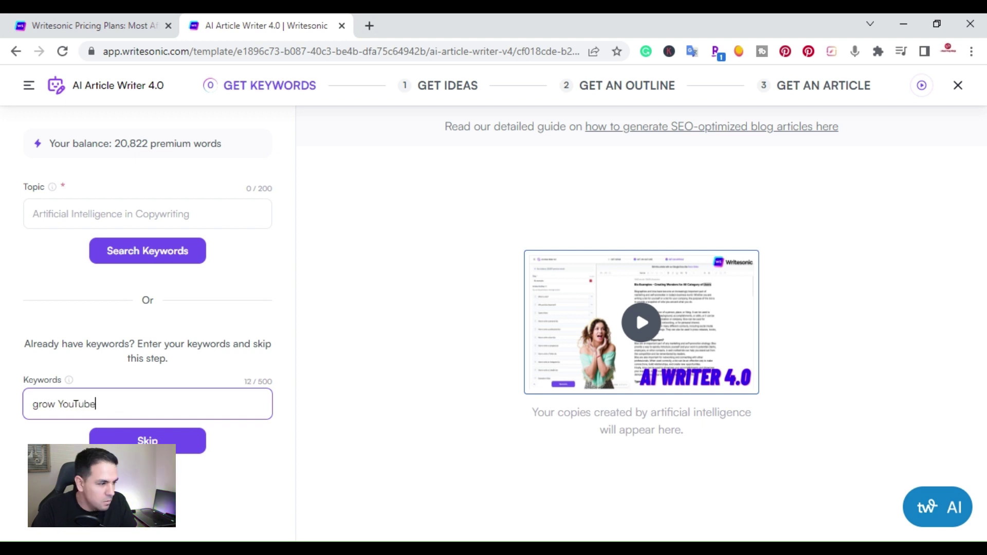
pyautogui.write('chann')
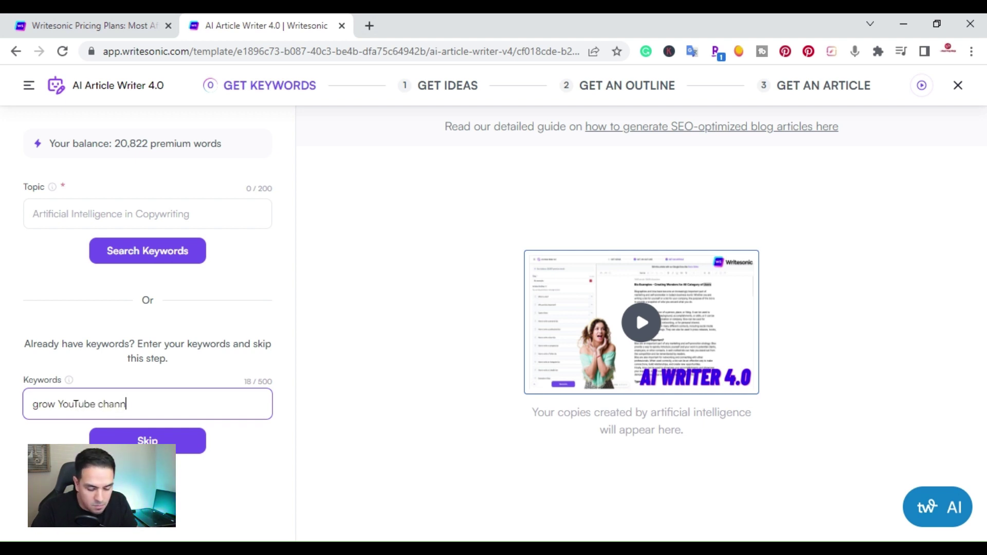
pyautogui.write('el in ')
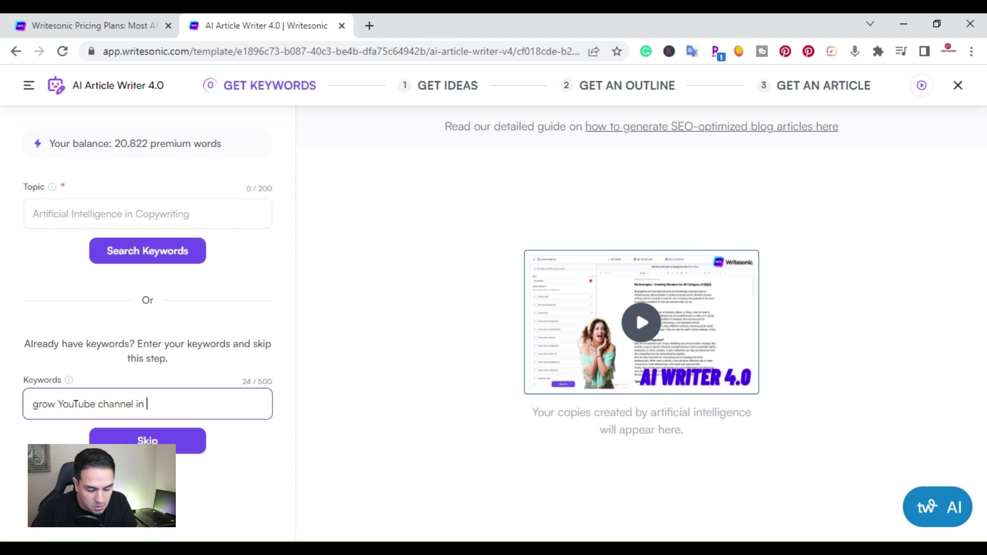
pyautogui.write('2023')
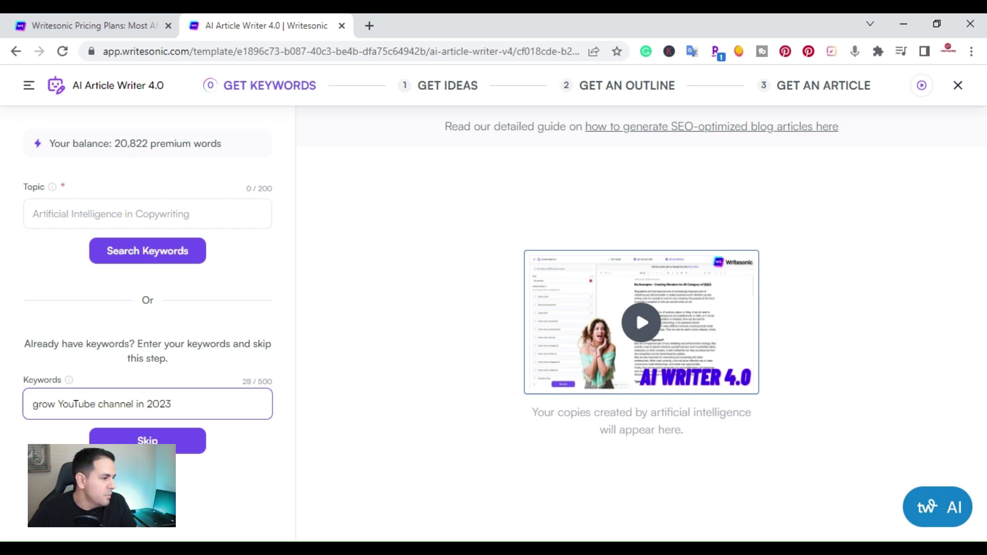
pyautogui.press('Return')
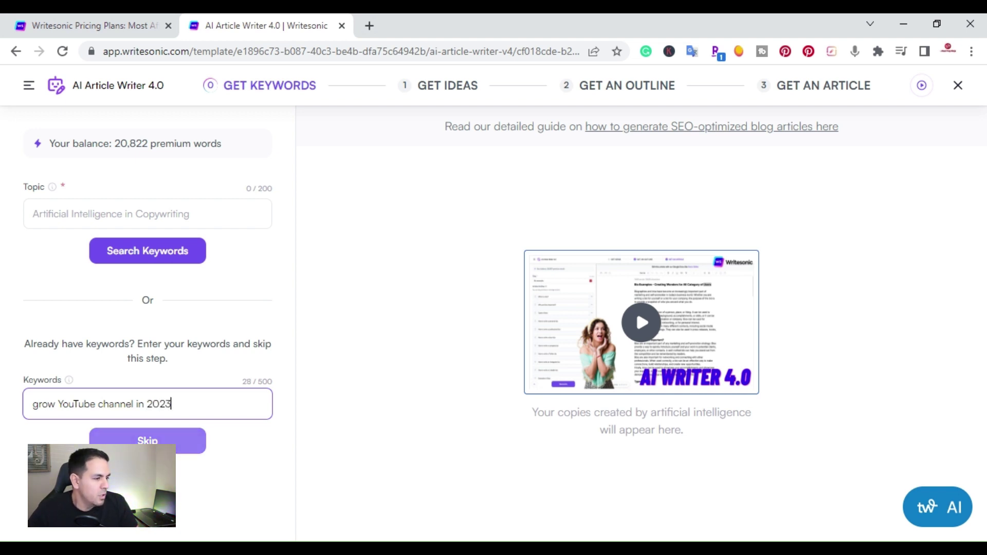
pyautogui.click(157, 443)
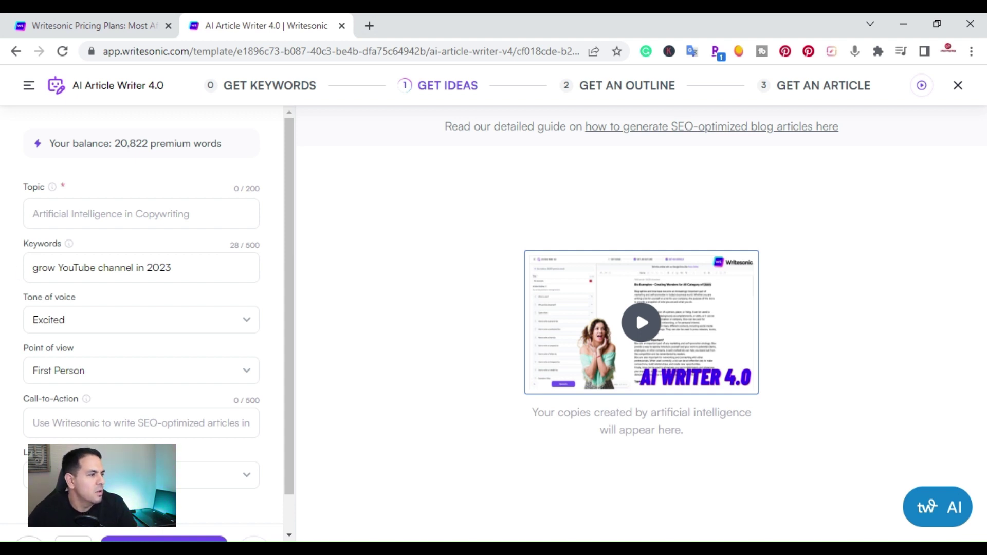
# - Enter the article topic, correcting its typos
pyautogui.click(77, 213)
pyautogui.write('H')
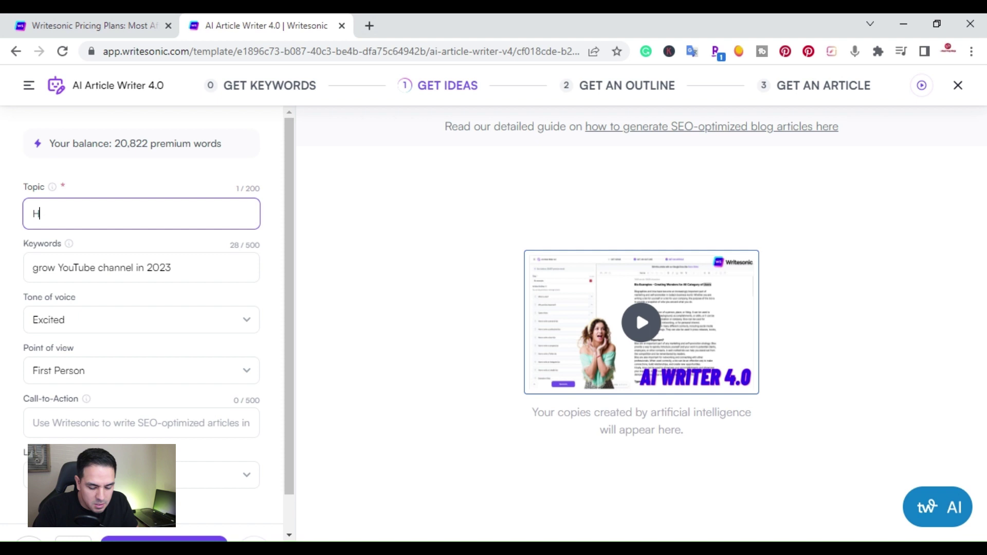
pyautogui.write('ow togr')
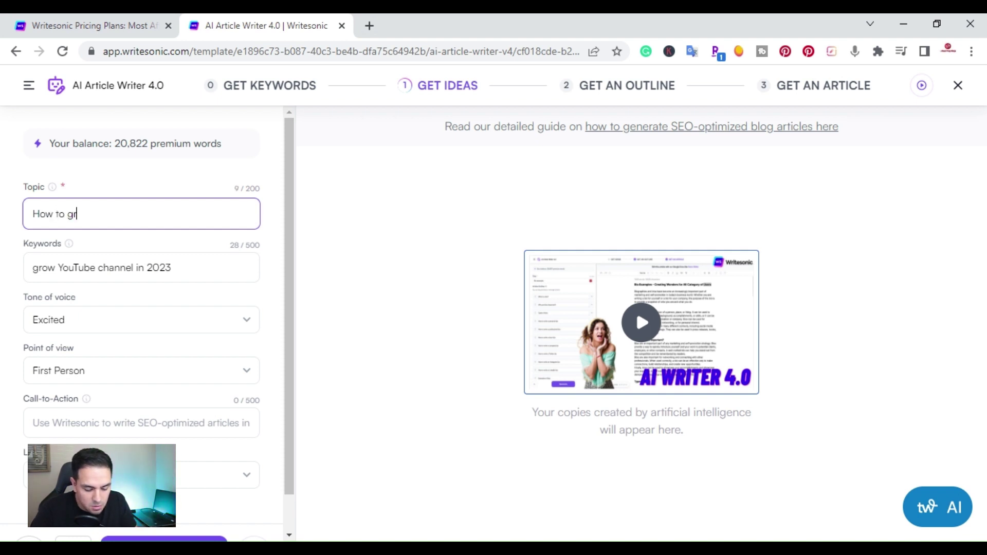
pyautogui.write('ow a')
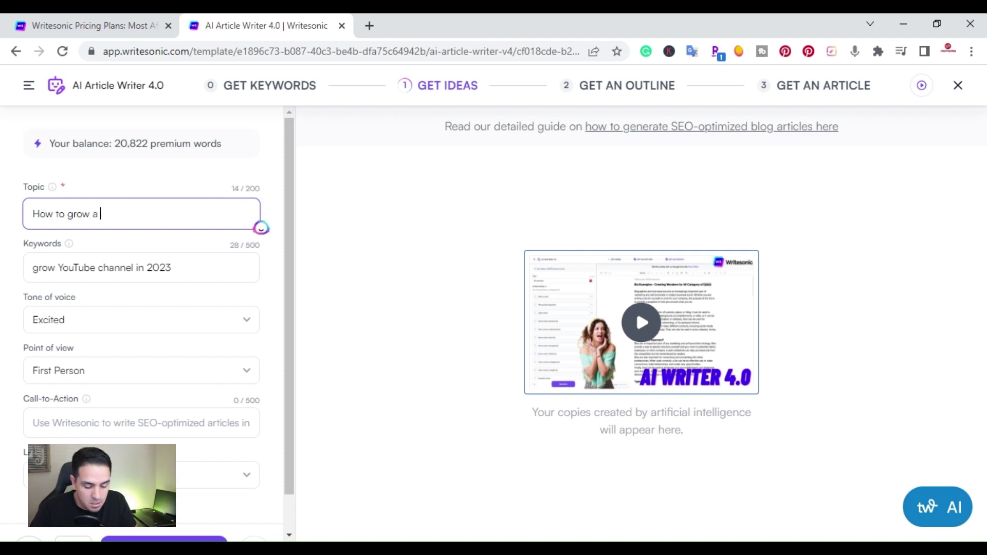
pyautogui.write(' Y')
pyautogui.press('BackSpace')
pyautogui.write('You')
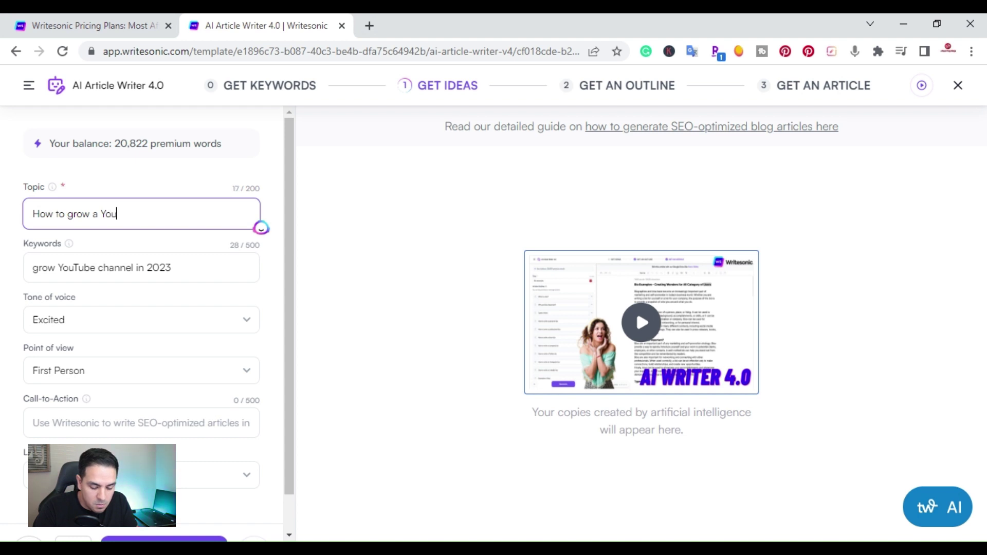
pyautogui.write('Tube Chan')
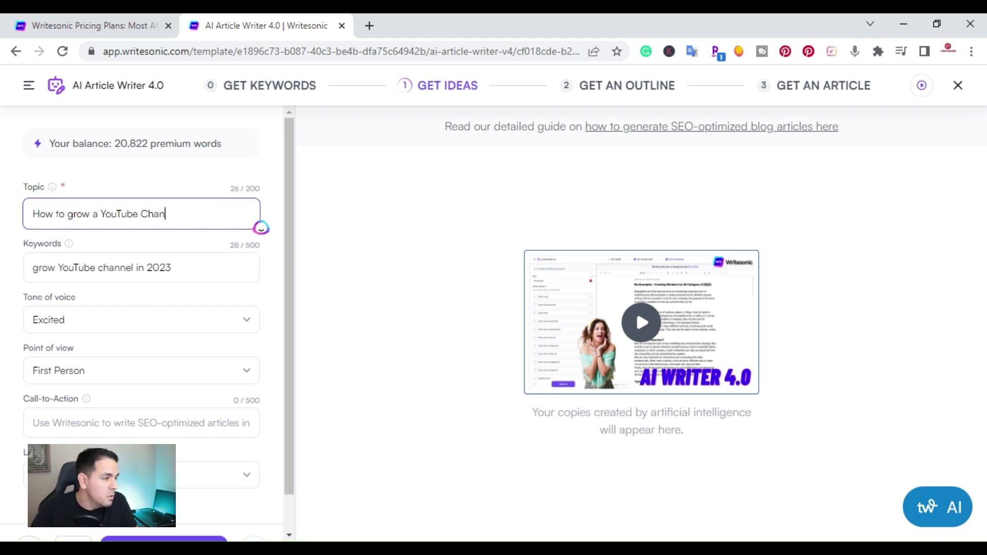
pyautogui.write('nel inn')
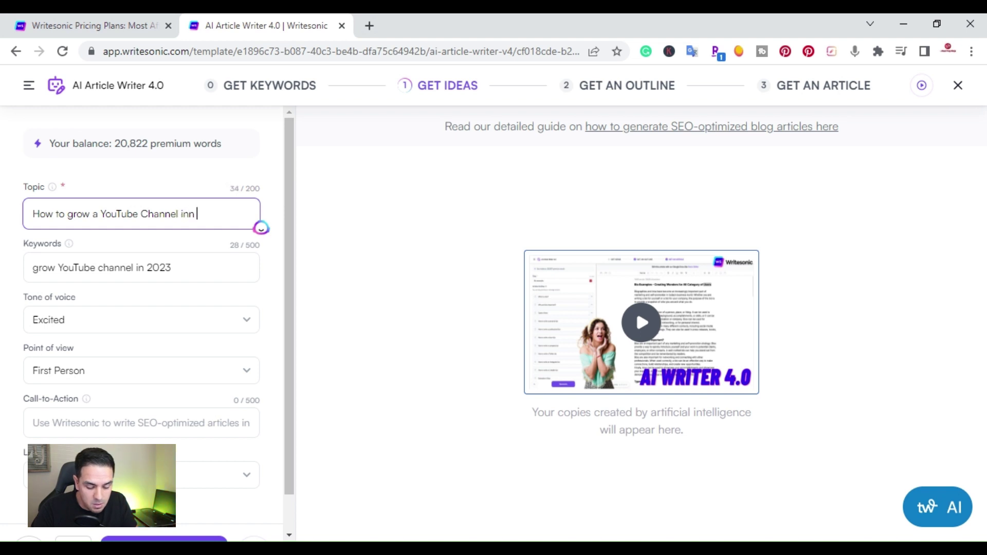
pyautogui.press('BackSpace')
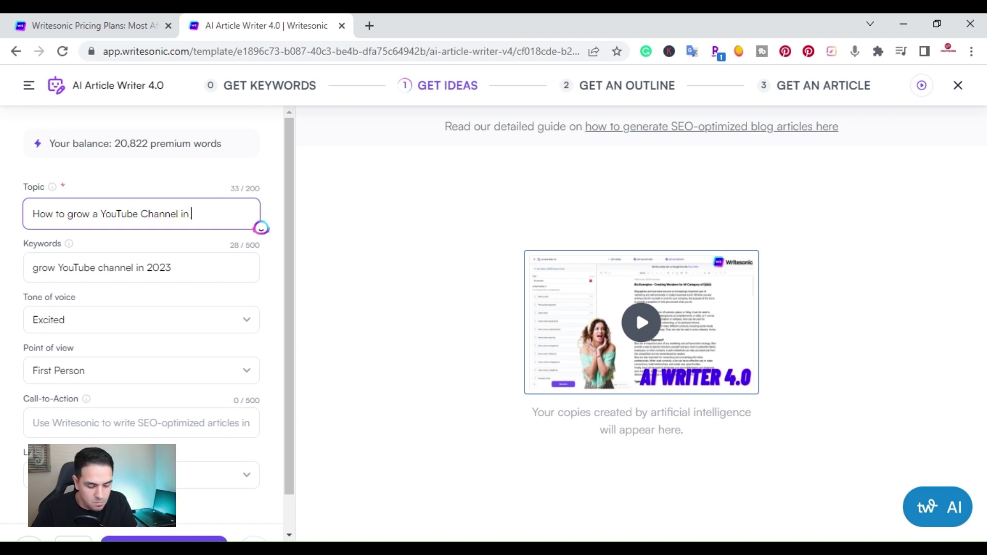
pyautogui.write('2023')
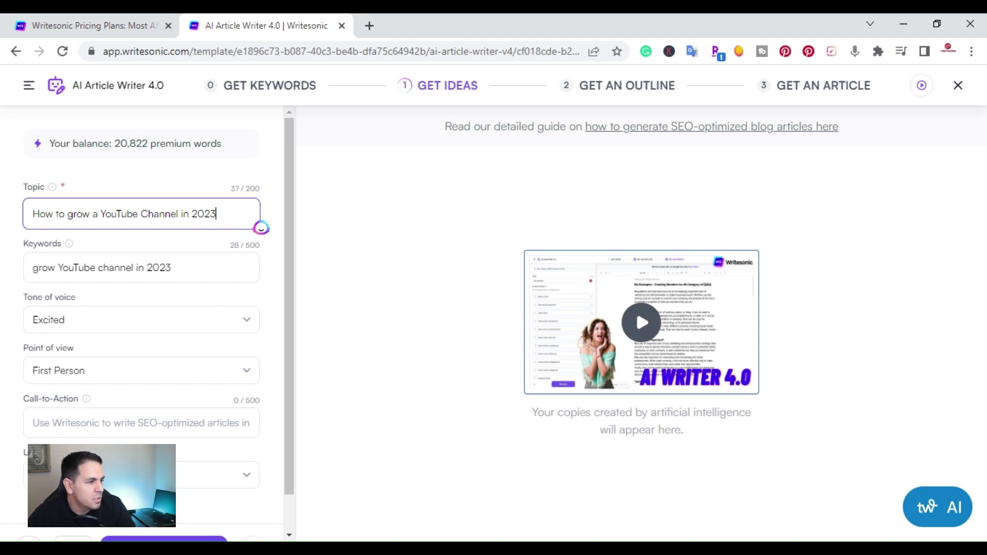
# - Keep the tone of voice Excited and the point of view First Person
pyautogui.click(244, 327)
pyautogui.click(251, 320)
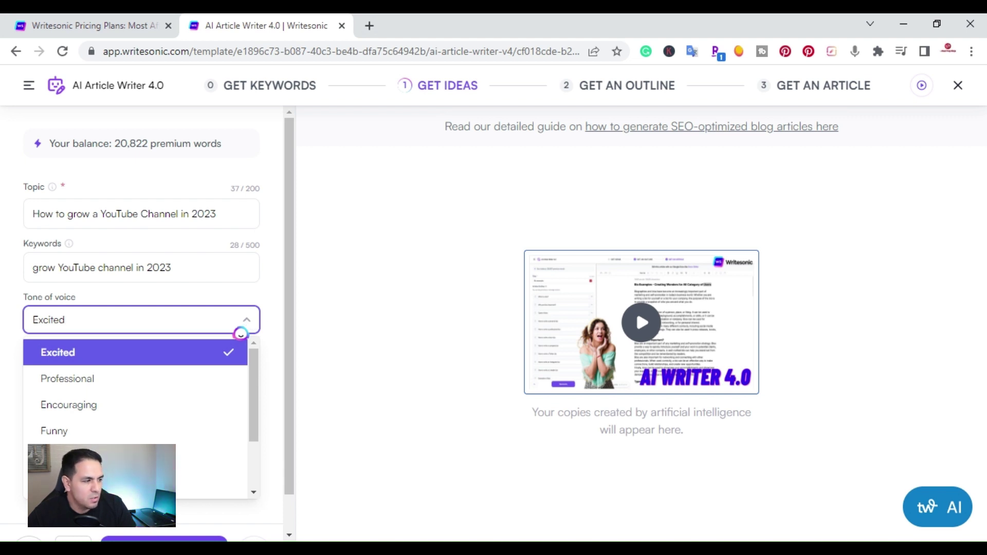
pyautogui.click(131, 351)
pyautogui.scroll(-1, 264, 322)
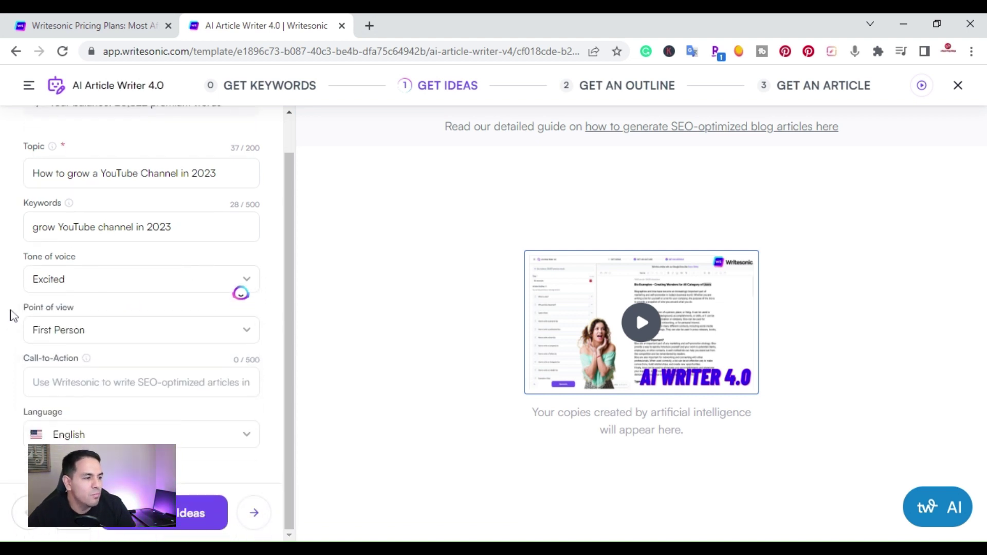
pyautogui.click(250, 333)
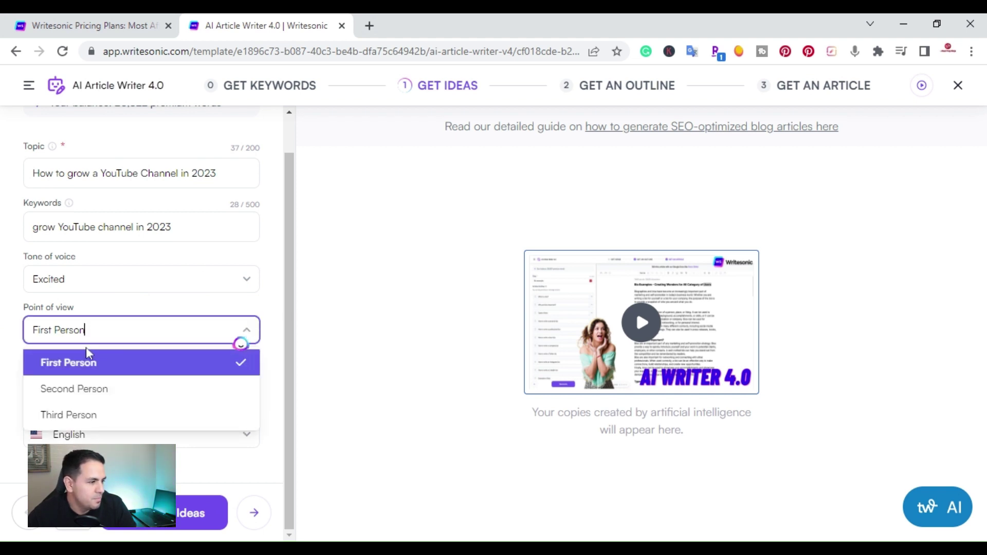
pyautogui.click(75, 363)
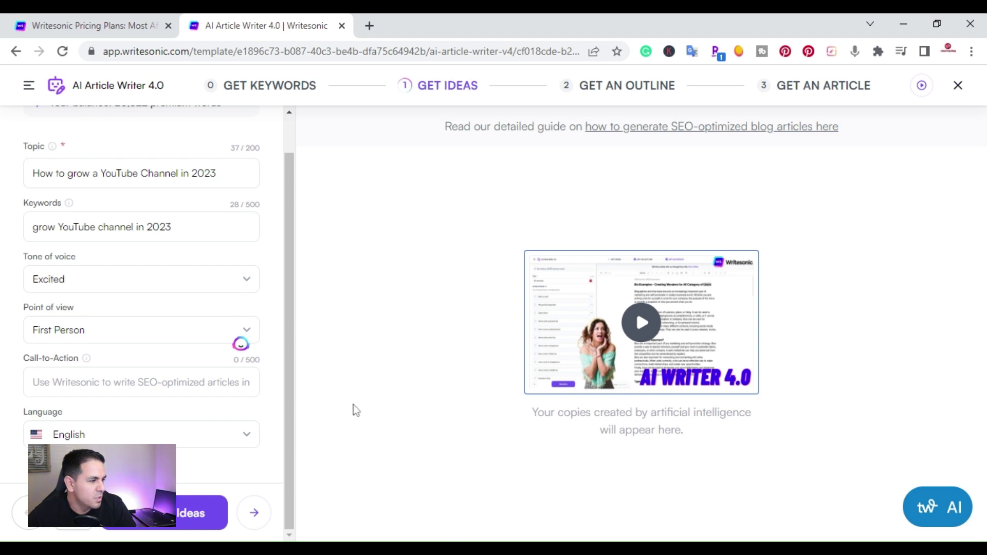
# - Add a subscribe-to-my-YouTube-channel call to action, keep English, and generate title ideas
pyautogui.click(77, 381)
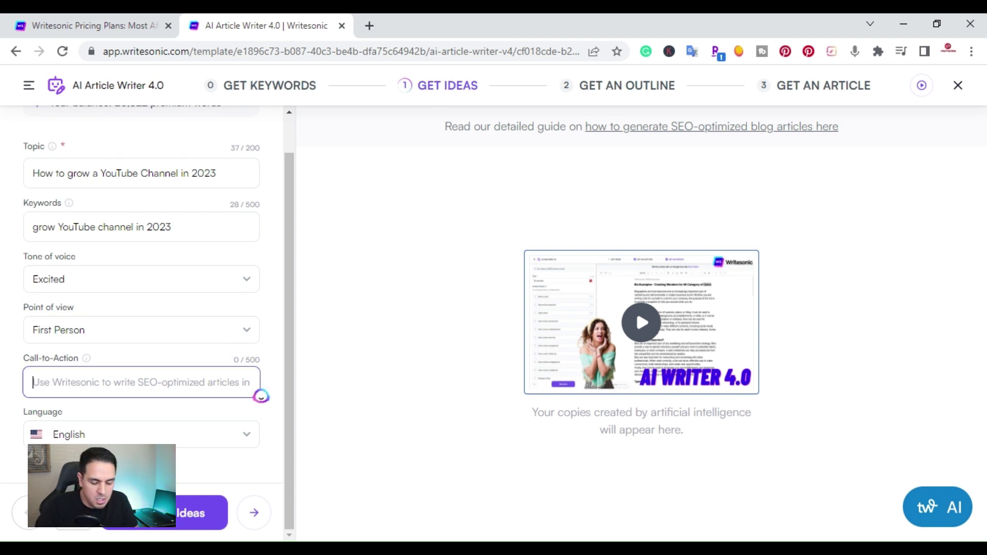
pyautogui.write('Subscri')
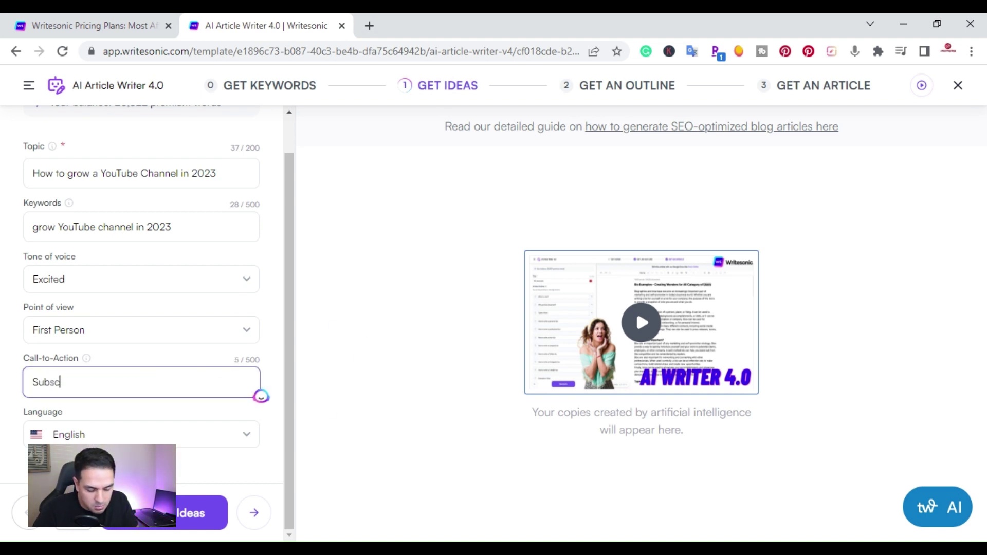
pyautogui.write('be ')
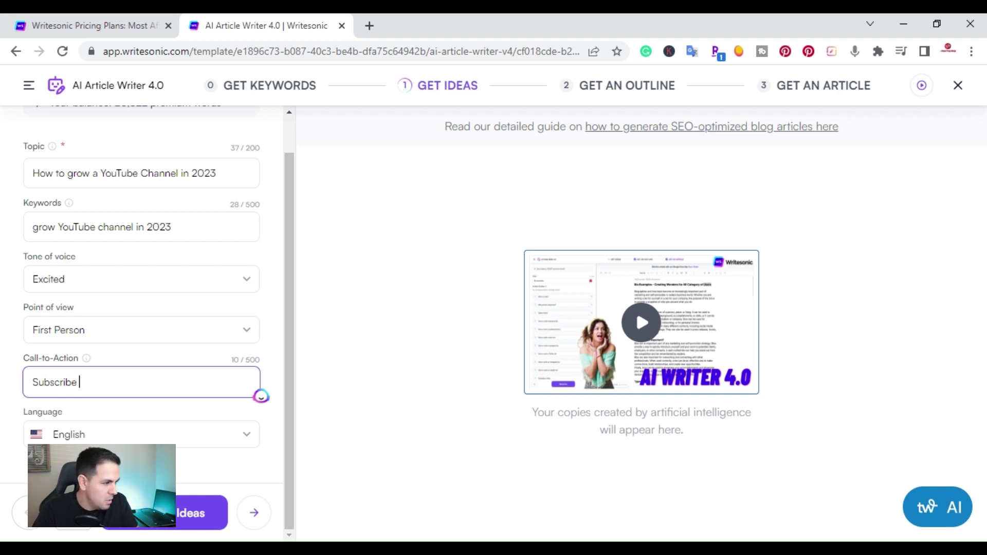
pyautogui.write('to my ')
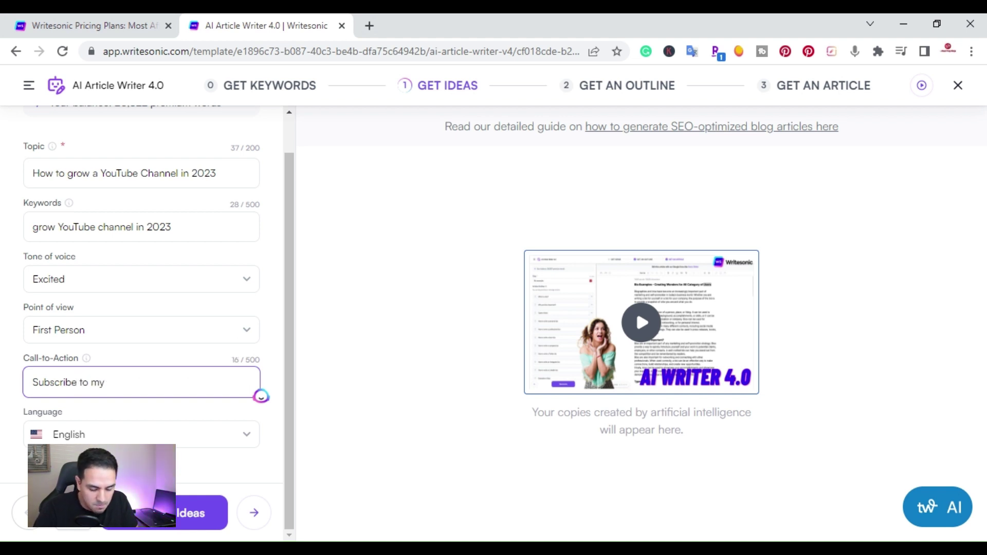
pyautogui.write('YouTube')
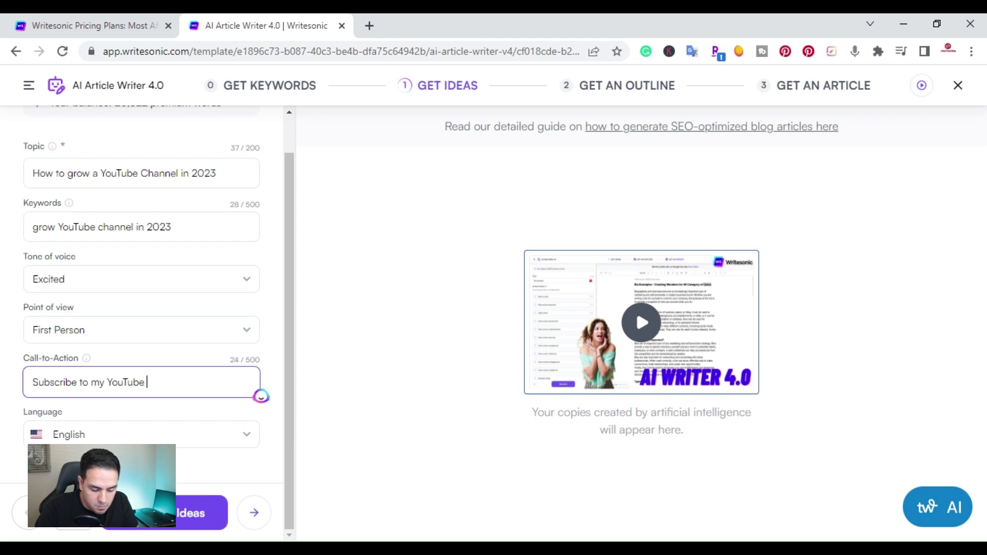
pyautogui.write(' channel')
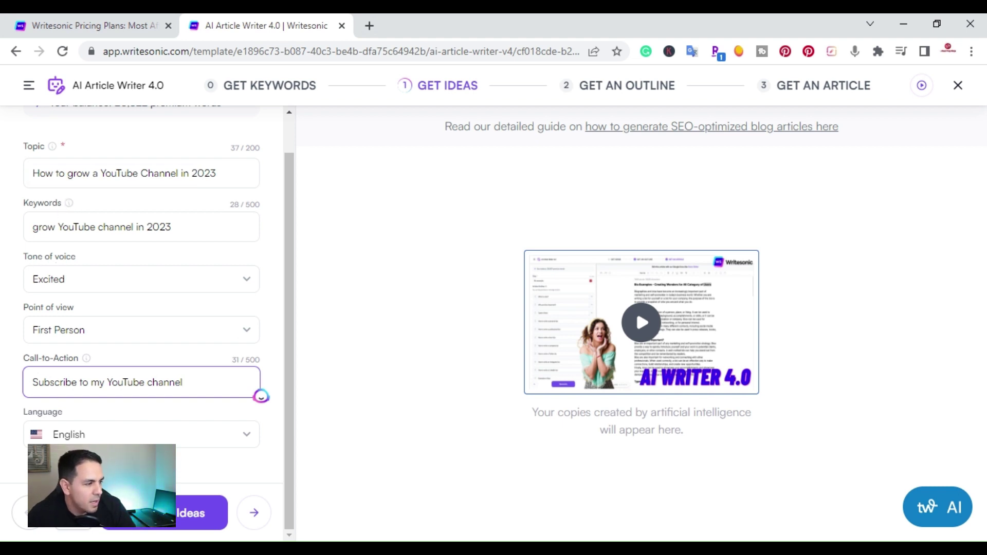
pyautogui.click(253, 442)
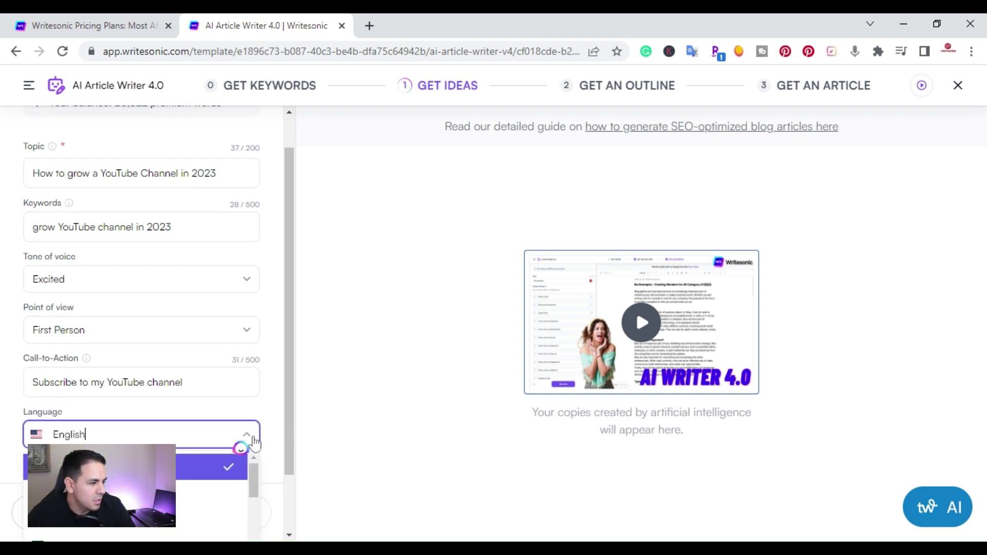
pyautogui.click(253, 441)
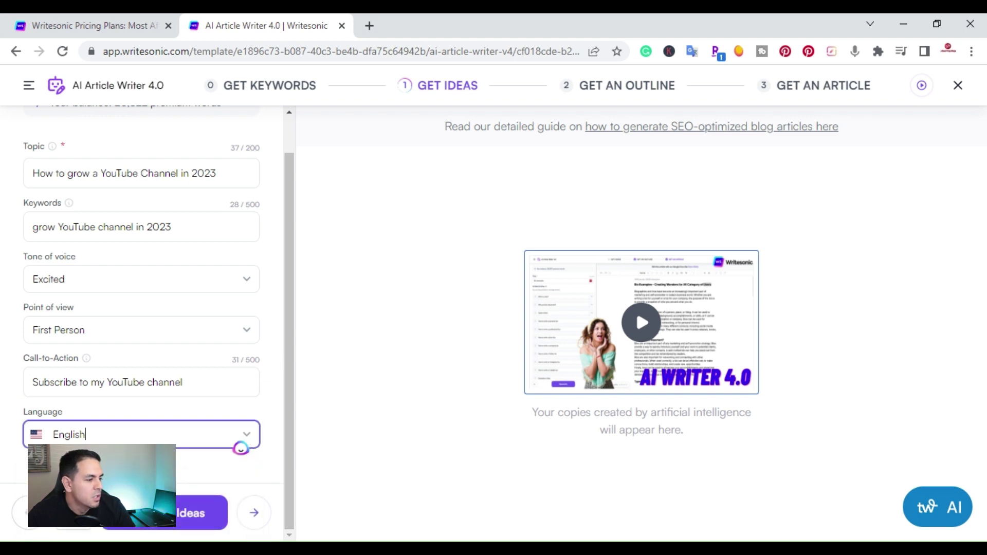
pyautogui.click(241, 448)
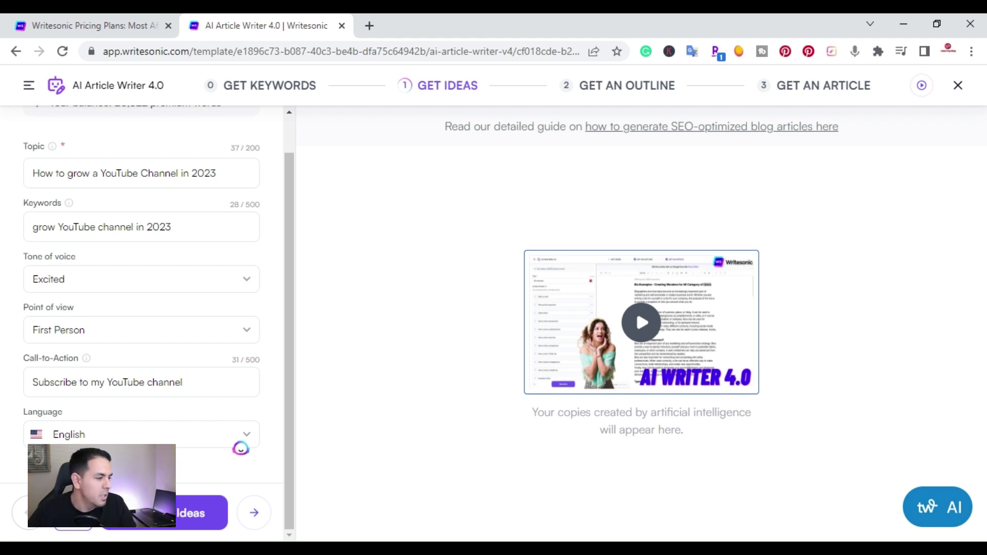
pyautogui.click(185, 515)
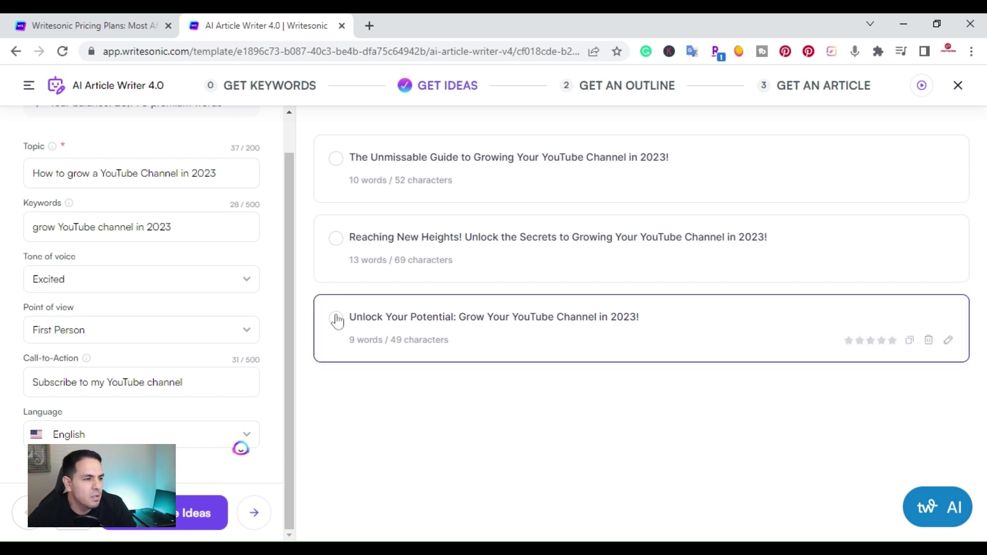
# - Select the third idea, 'Unlock Your Potential: Grow Your YouTube Channel in 2023!'
pyautogui.click(336, 318)
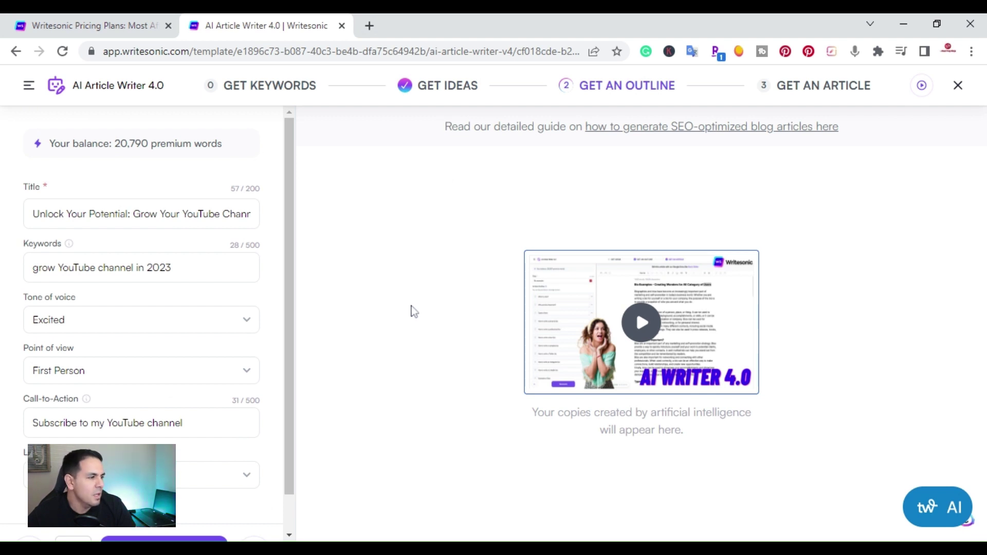
pyautogui.scroll(-1, 162, 354)
pyautogui.scroll(-1, 163, 352)
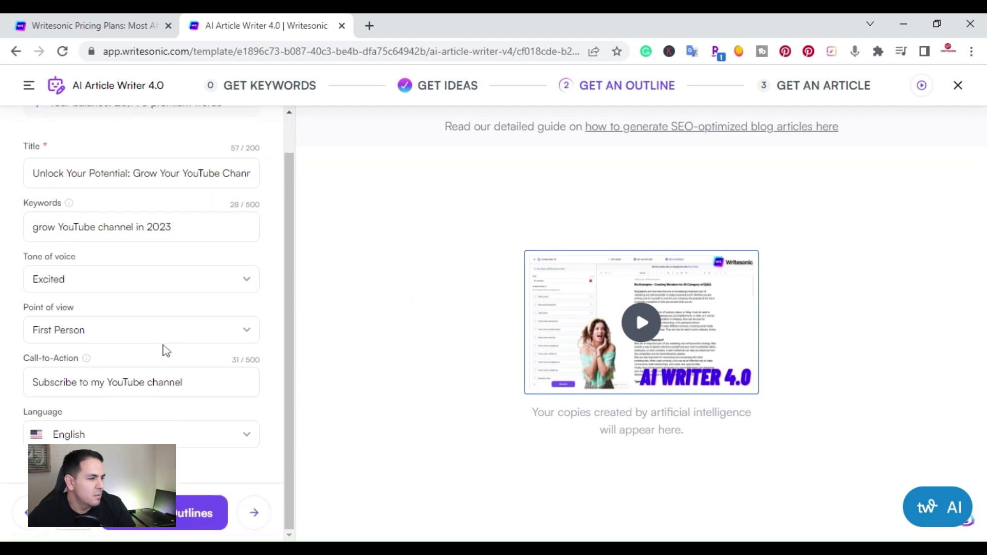
pyautogui.scroll(2, 163, 351)
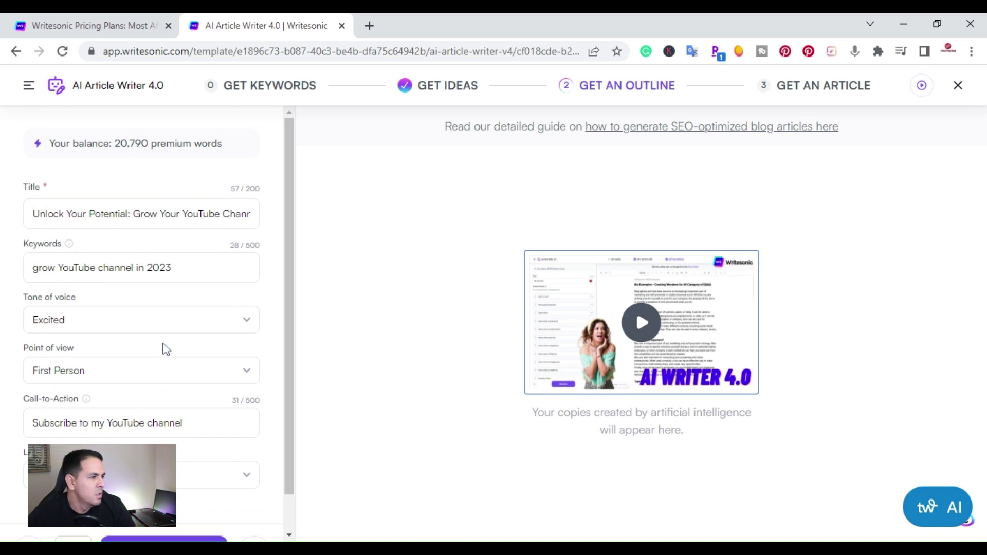
pyautogui.scroll(-2, 163, 349)
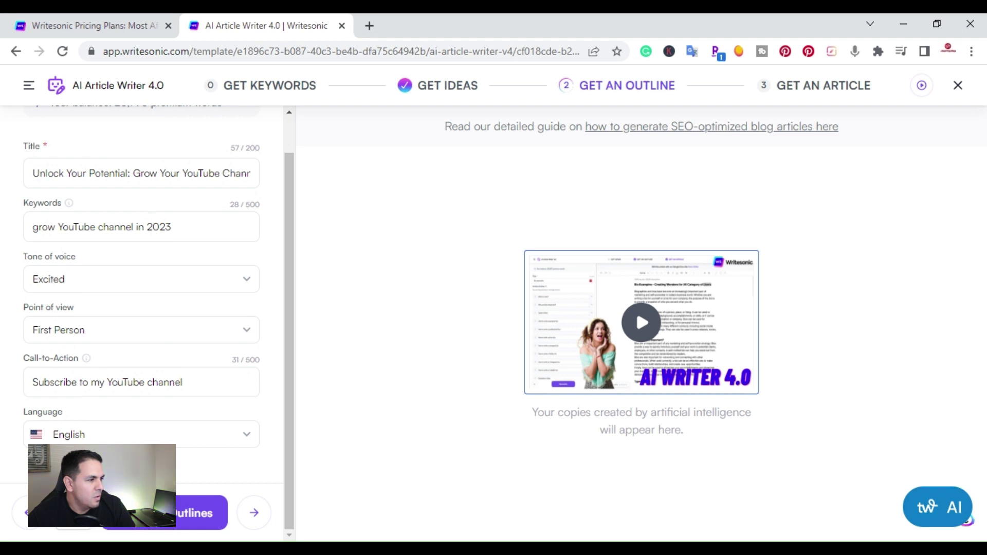
# - Generate outlines, choose the one starting 'Introduction - What is YouTube', and advance to Get an Article
pyautogui.click(155, 522)
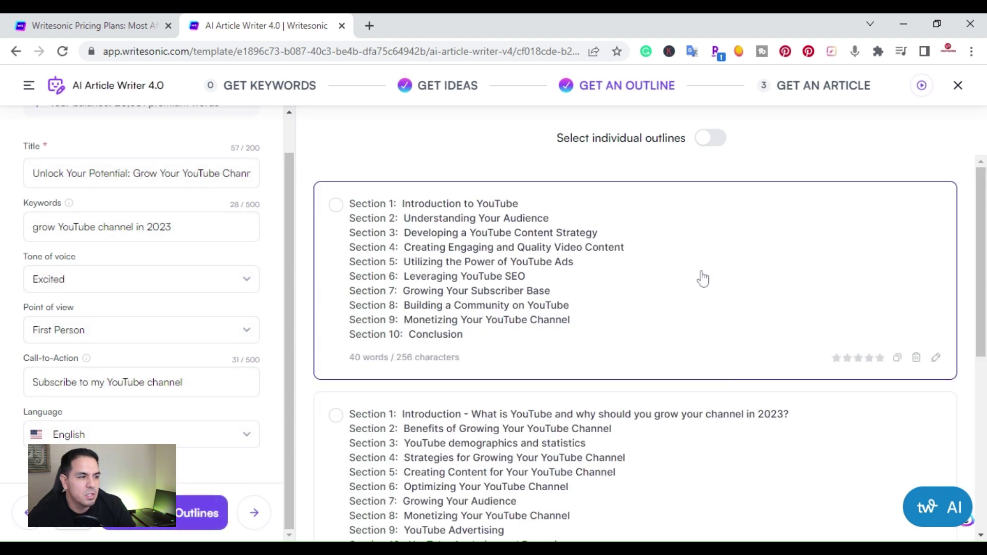
pyautogui.moveTo(635, 280)
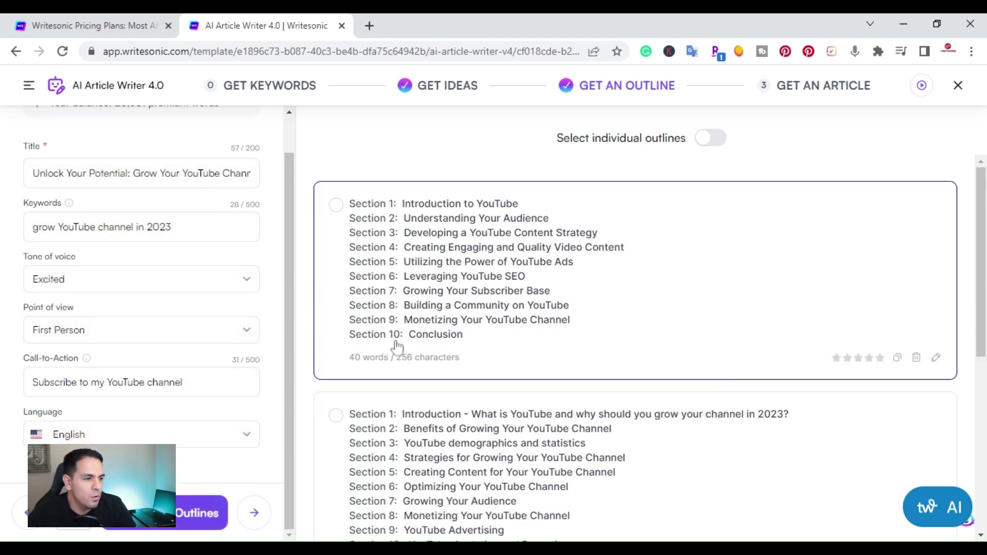
pyautogui.scroll(-2, 686, 328)
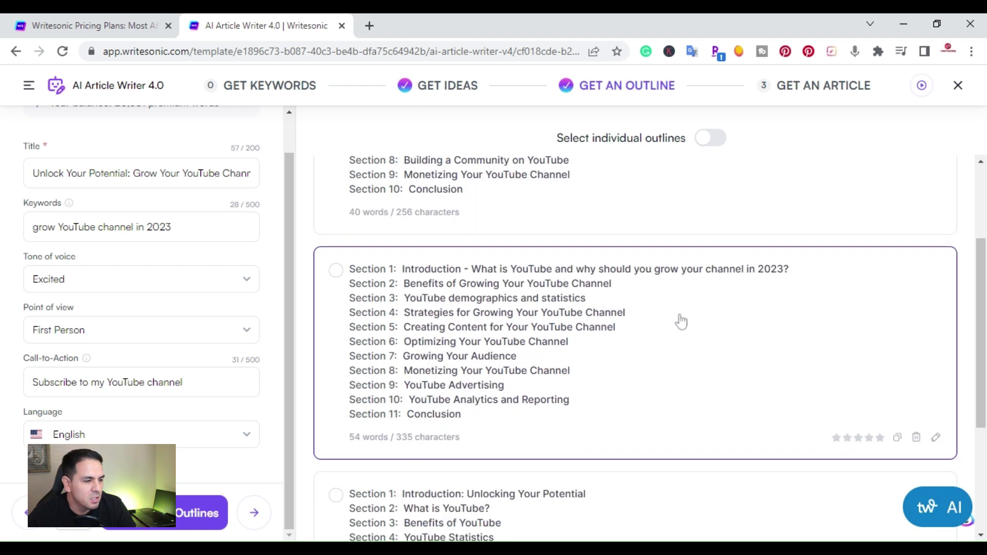
pyautogui.scroll(1, 679, 320)
pyautogui.scroll(1, 680, 320)
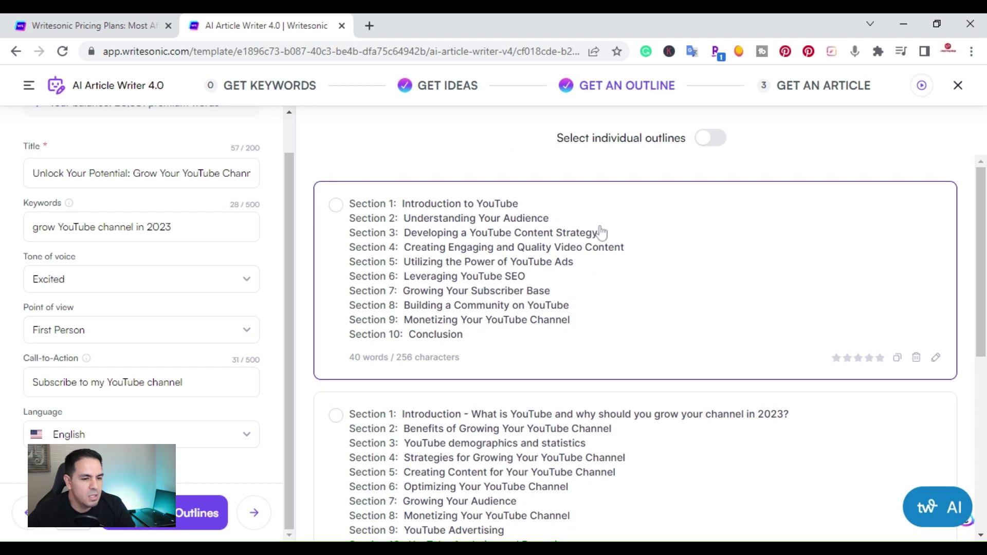
pyautogui.scroll(-1, 718, 309)
pyautogui.scroll(-2, 718, 309)
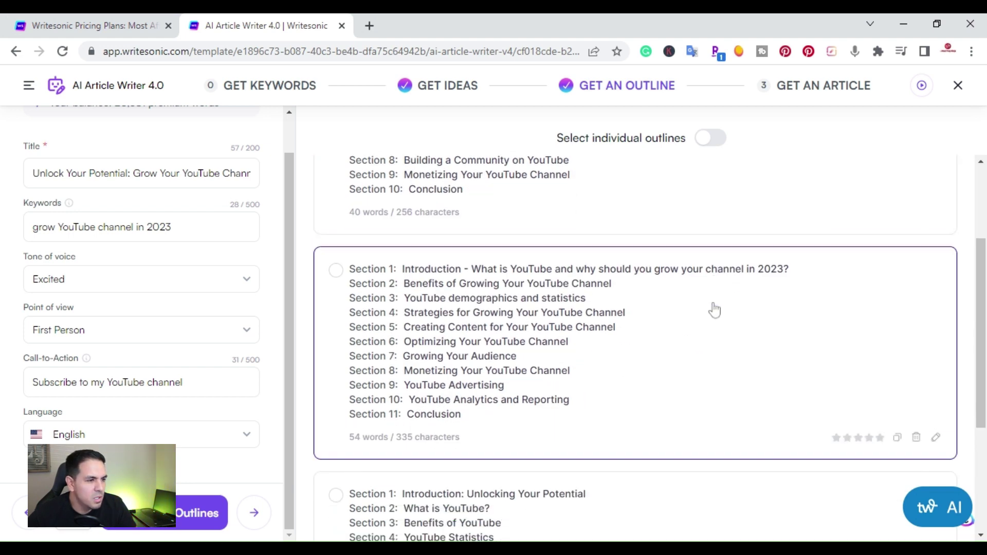
pyautogui.scroll(-2, 715, 309)
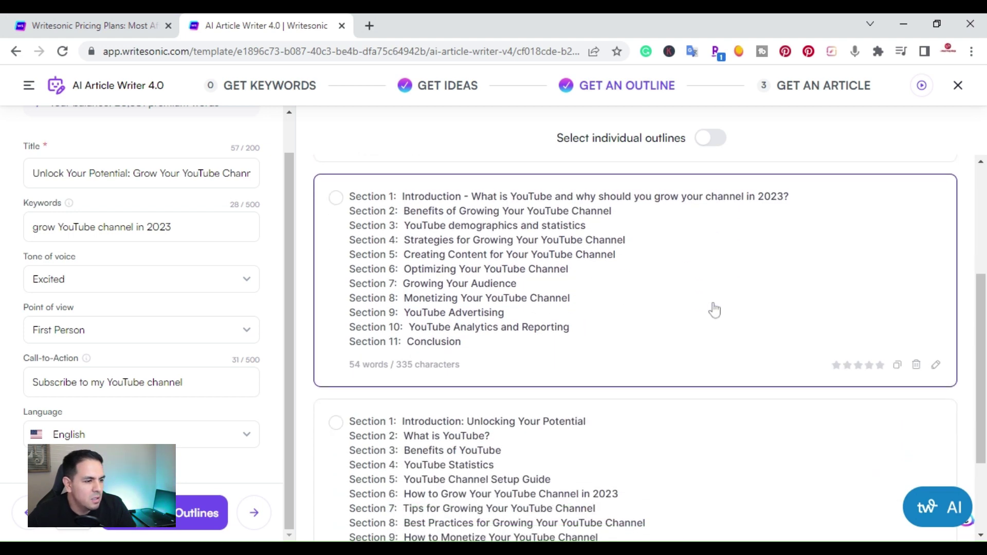
pyautogui.scroll(-2, 714, 310)
pyautogui.scroll(2, 715, 309)
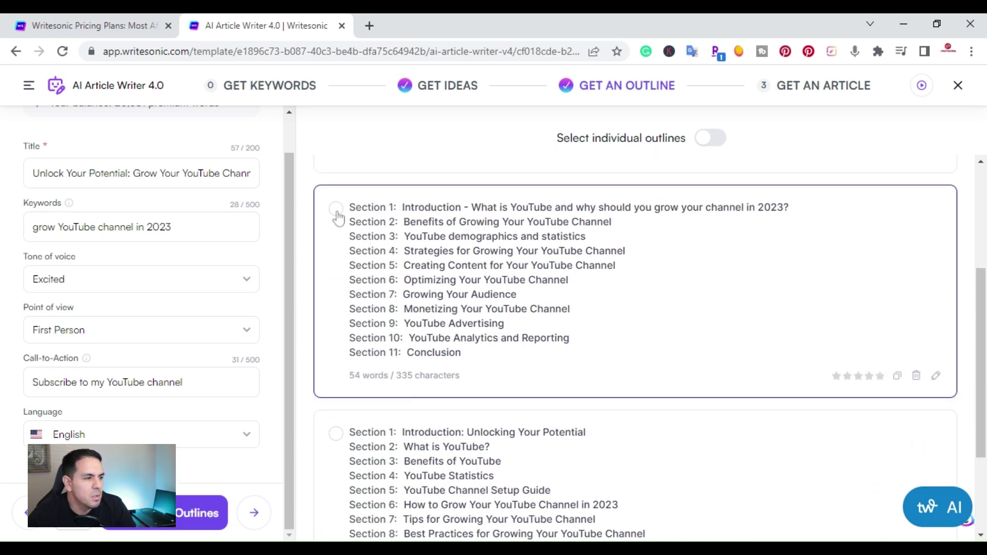
pyautogui.click(336, 210)
pyautogui.click(255, 511)
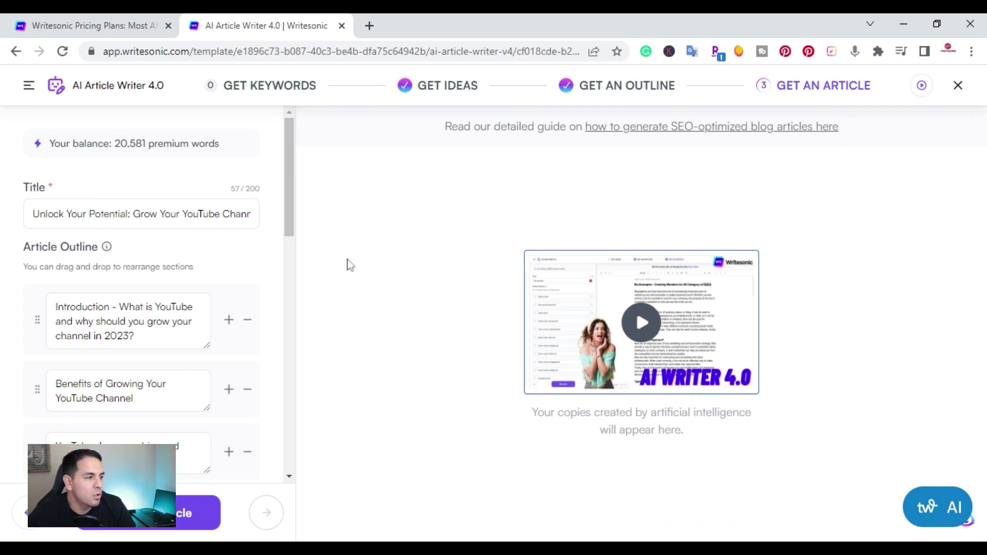
pyautogui.scroll(-2, 283, 201)
# - Review the outline sections and generate the full 950-word article
pyautogui.moveTo(284, 201); pyautogui.dragTo(280, 231)
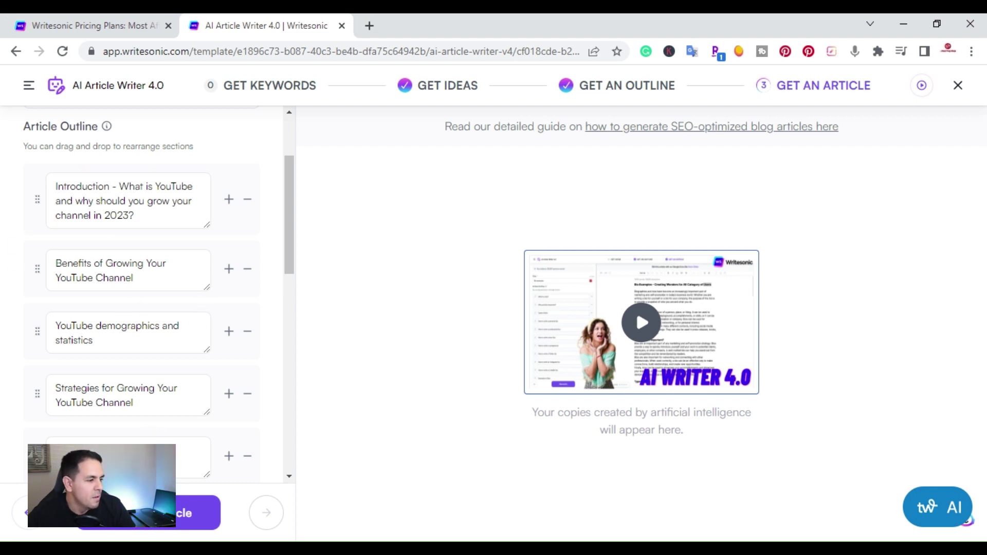
pyautogui.click(126, 525)
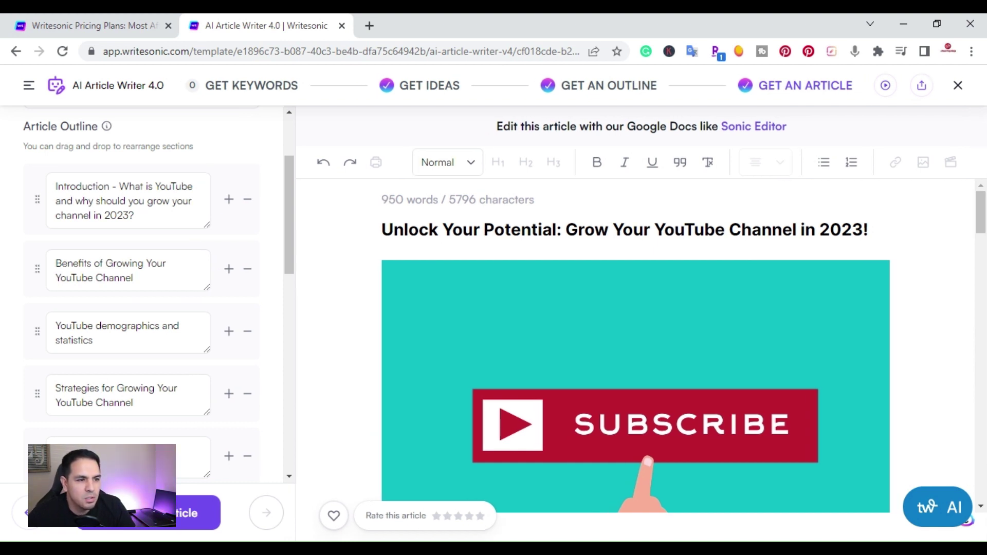
pyautogui.scroll(-1, 627, 347)
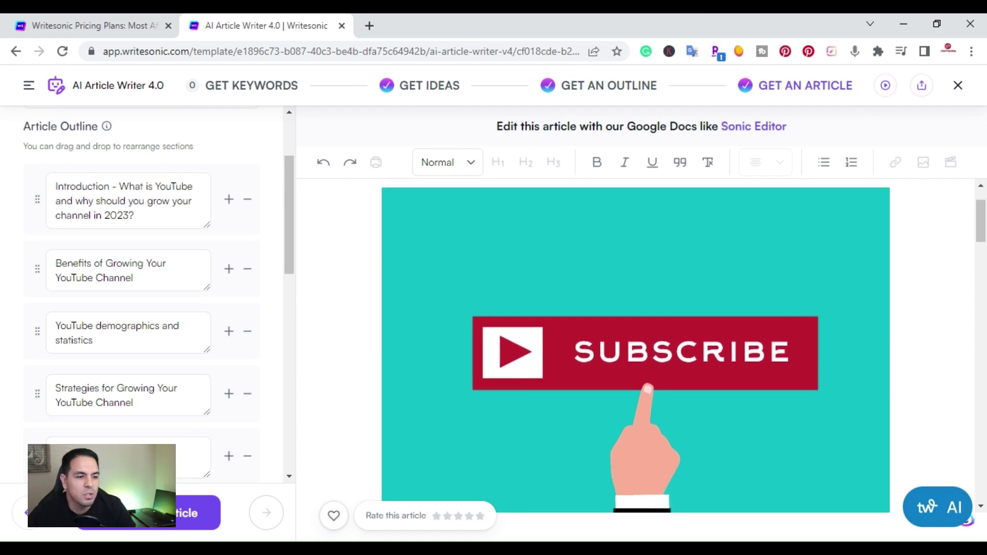
pyautogui.scroll(-1, 628, 347)
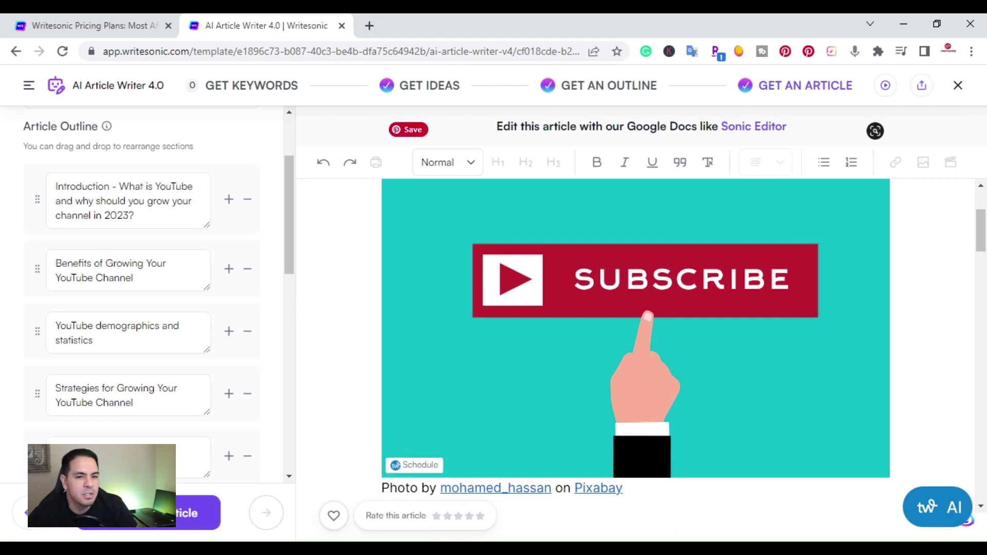
pyautogui.scroll(2, 636, 332)
pyautogui.scroll(1, 636, 332)
pyautogui.scroll(-3, 636, 332)
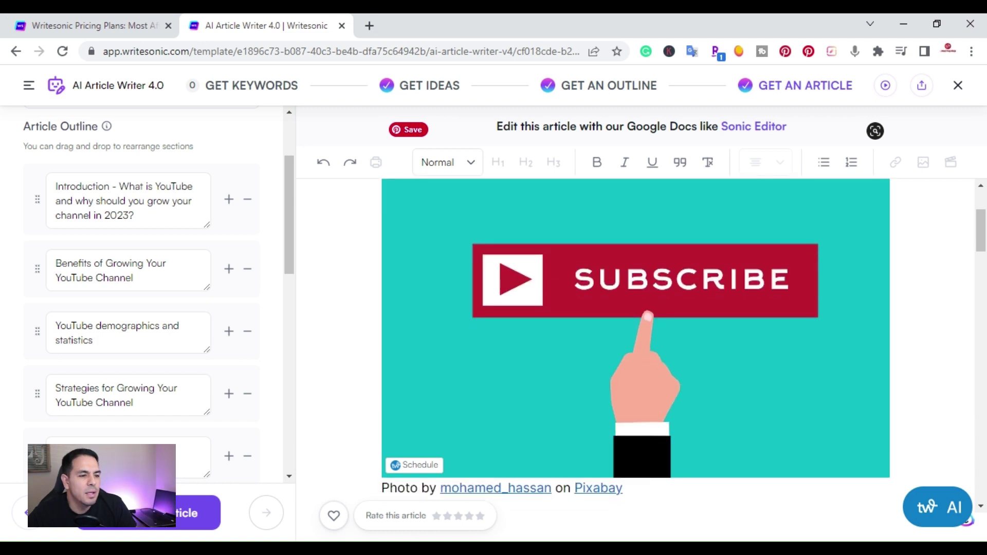
pyautogui.scroll(-2, 636, 332)
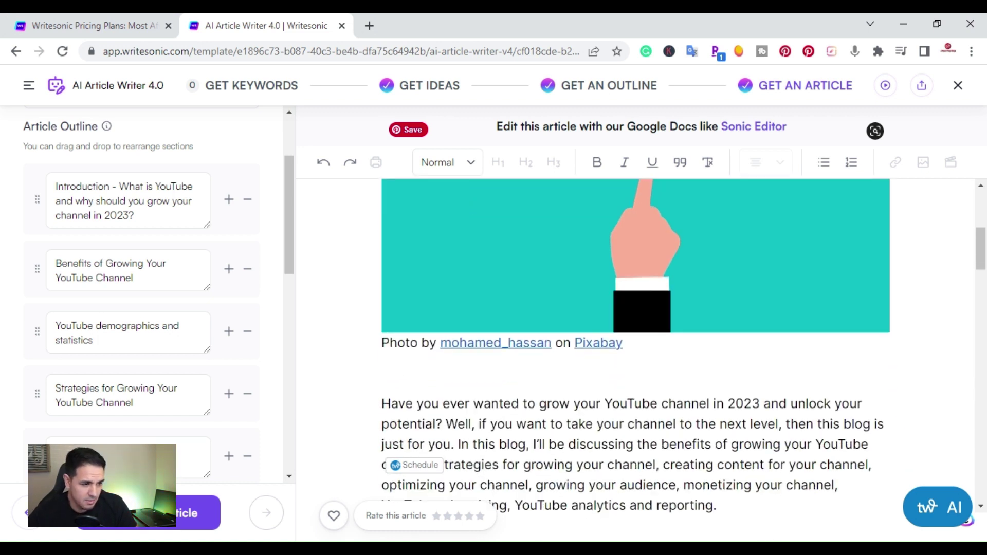
pyautogui.scroll(-1, 636, 331)
pyautogui.scroll(-1, 636, 332)
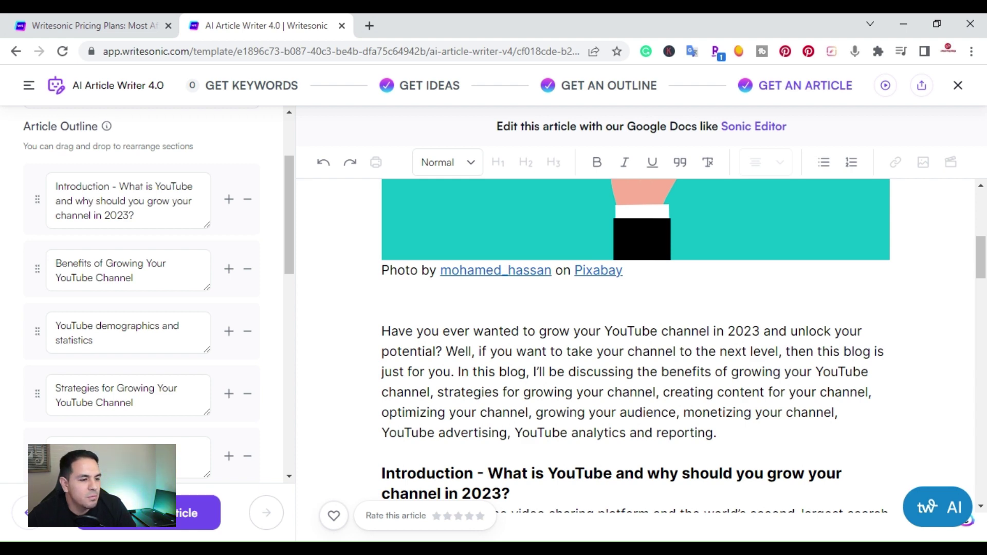
pyautogui.scroll(-1, 636, 347)
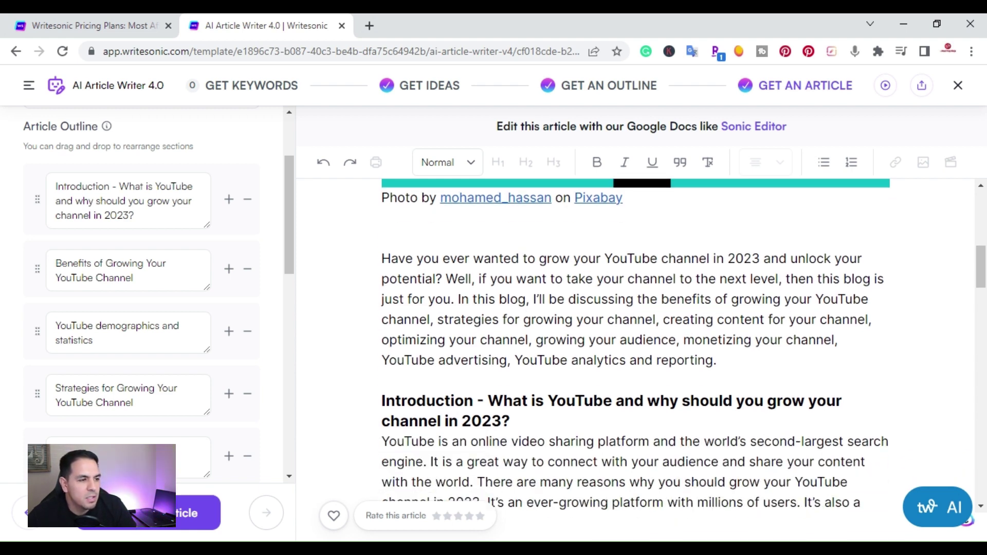
pyautogui.scroll(-1, 636, 347)
pyautogui.scroll(-1, 636, 347)
pyautogui.scroll(-1, 636, 347)
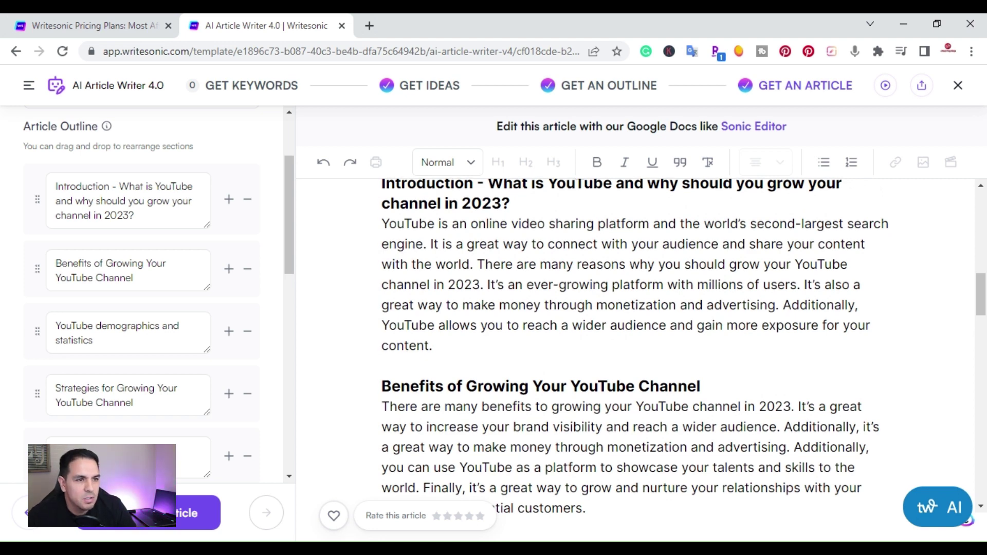
pyautogui.scroll(2, 636, 347)
pyautogui.scroll(1, 636, 348)
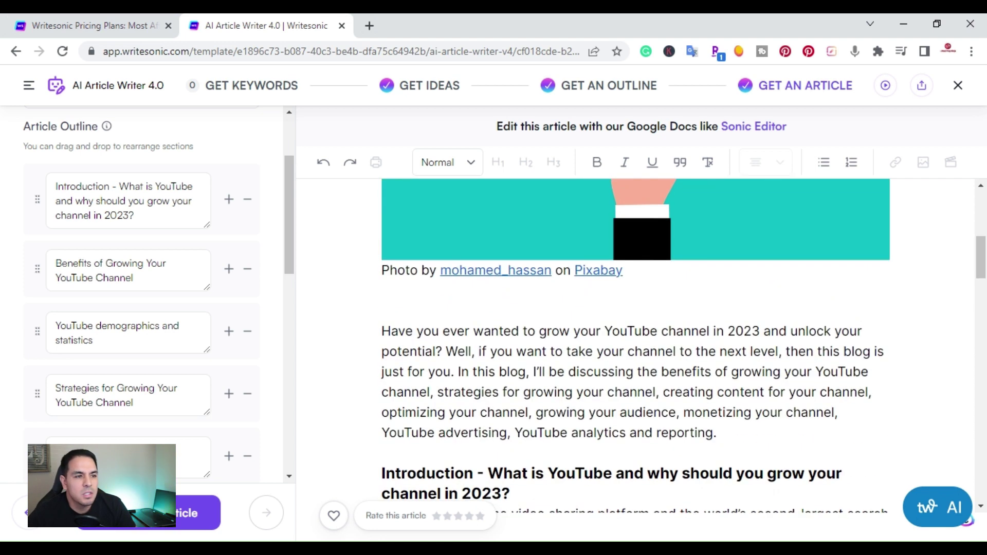
pyautogui.scroll(-2, 635, 348)
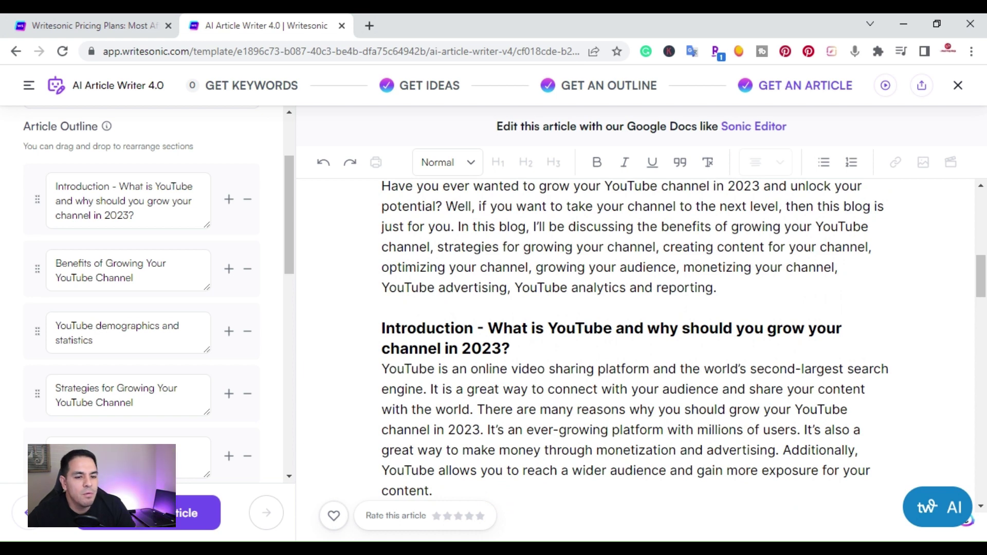
pyautogui.scroll(3, 635, 347)
pyautogui.scroll(1, 635, 348)
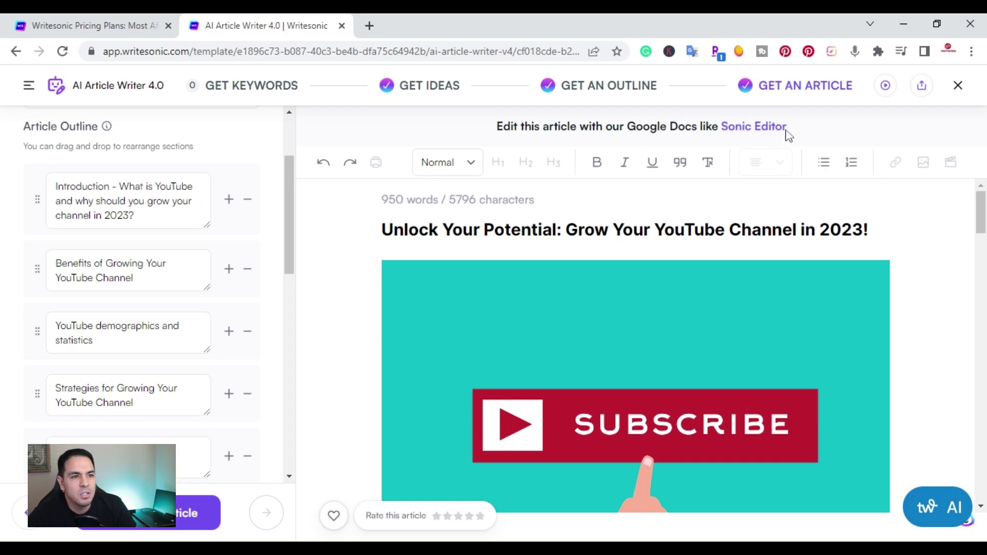
pyautogui.scroll(-5, 627, 348)
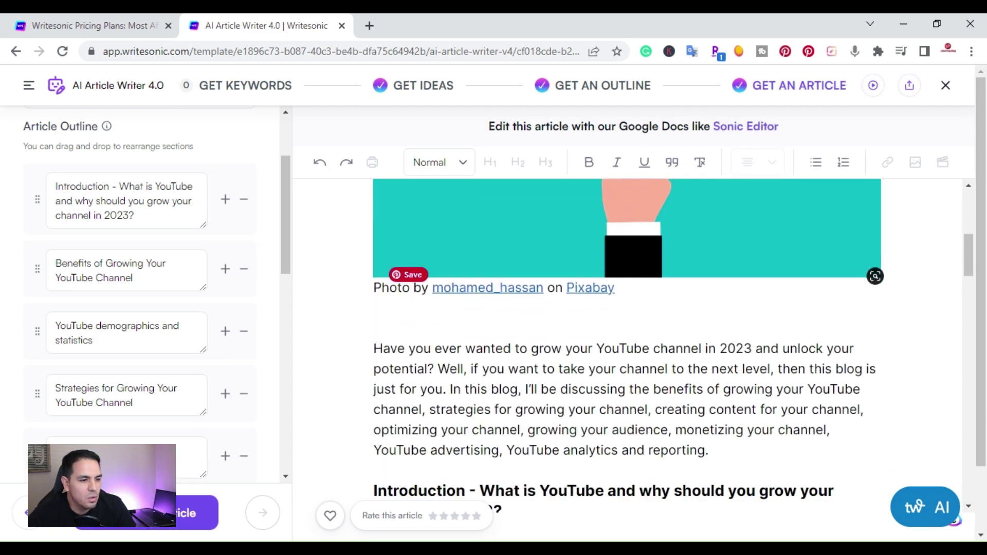
pyautogui.scroll(-3, 627, 348)
pyautogui.scroll(-2, 626, 348)
pyautogui.scroll(-3, 627, 347)
pyautogui.scroll(-2, 627, 348)
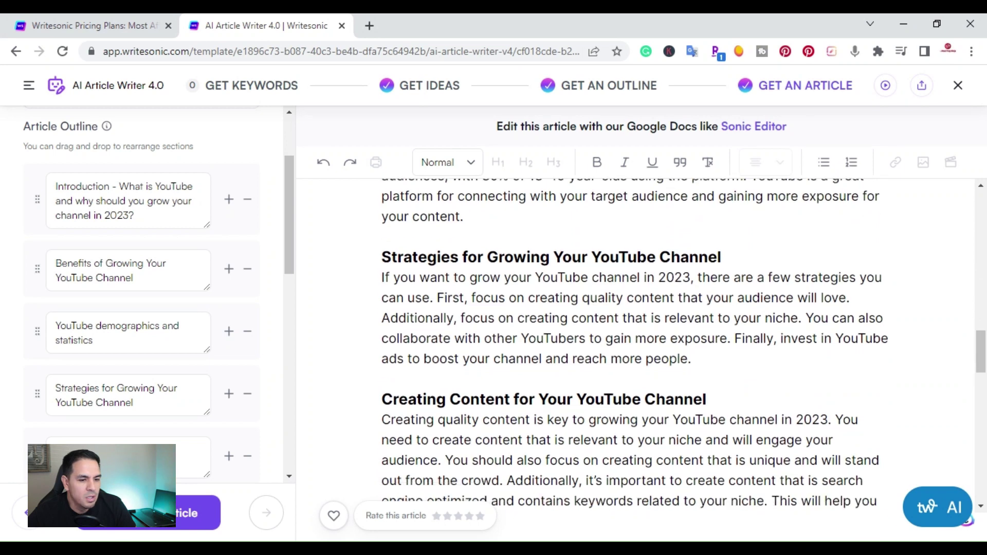
pyautogui.scroll(-2, 626, 347)
pyautogui.scroll(-2, 626, 347)
pyautogui.scroll(-2, 626, 348)
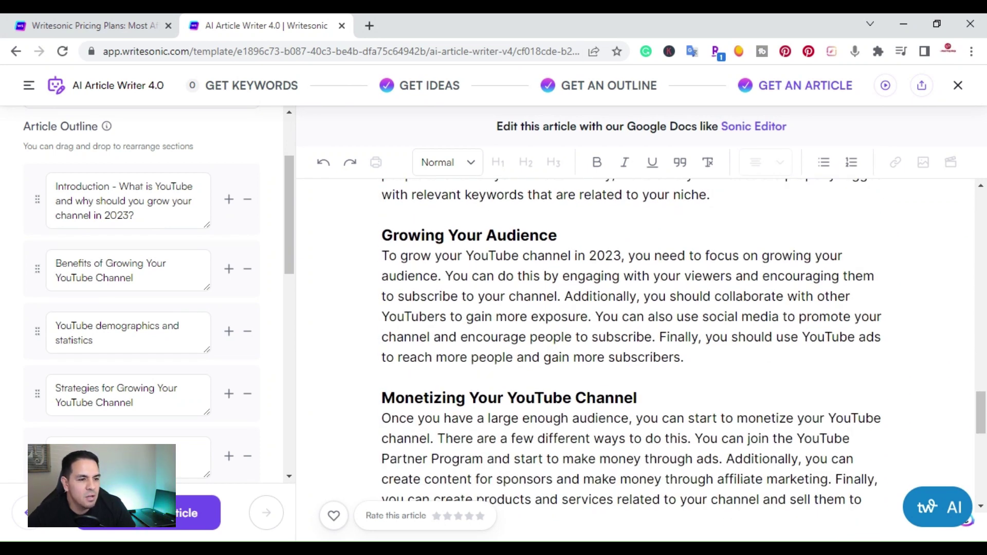
pyautogui.moveTo(684, 357); pyautogui.dragTo(657, 337)
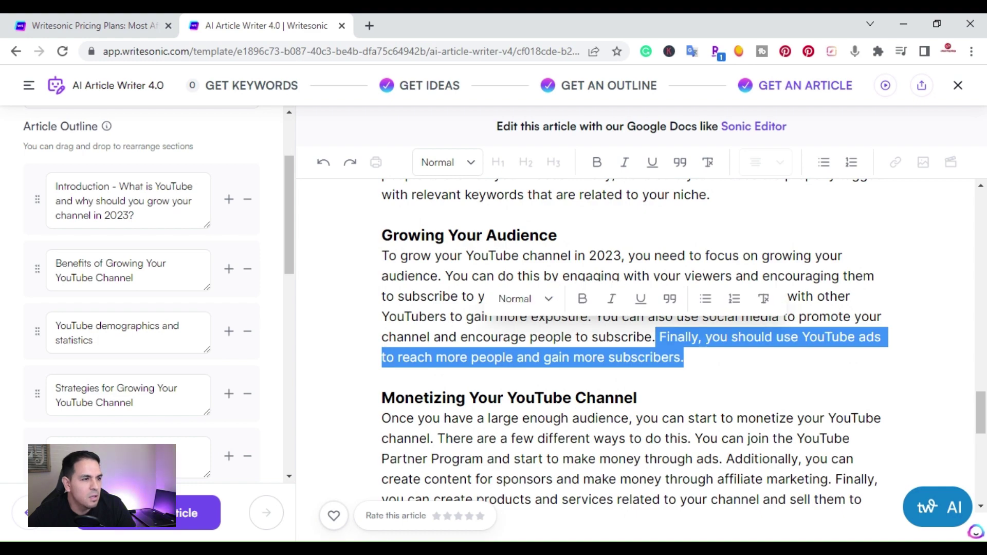
pyautogui.scroll(-1, 626, 347)
pyautogui.scroll(-1, 627, 348)
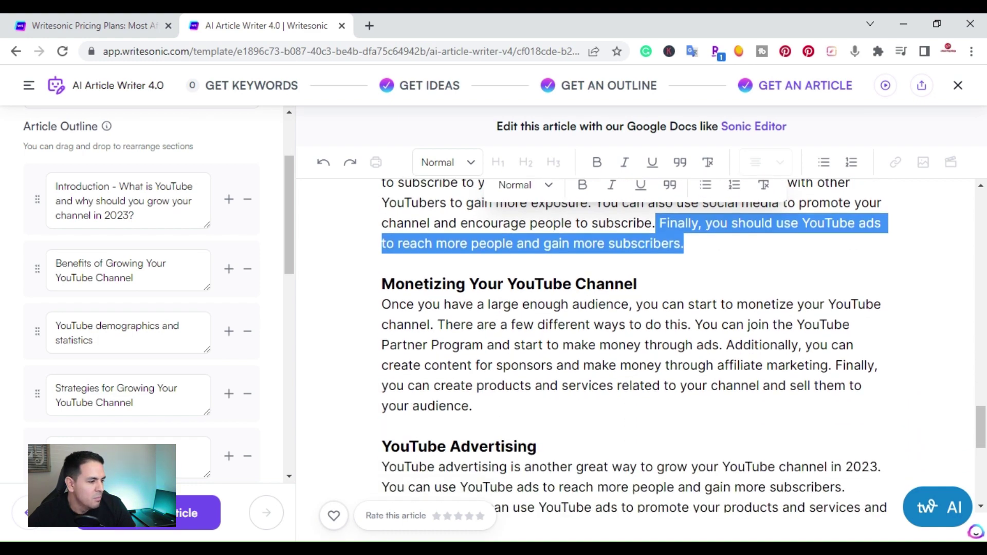
pyautogui.scroll(5, 635, 347)
pyautogui.scroll(5, 635, 348)
pyautogui.scroll(5, 635, 347)
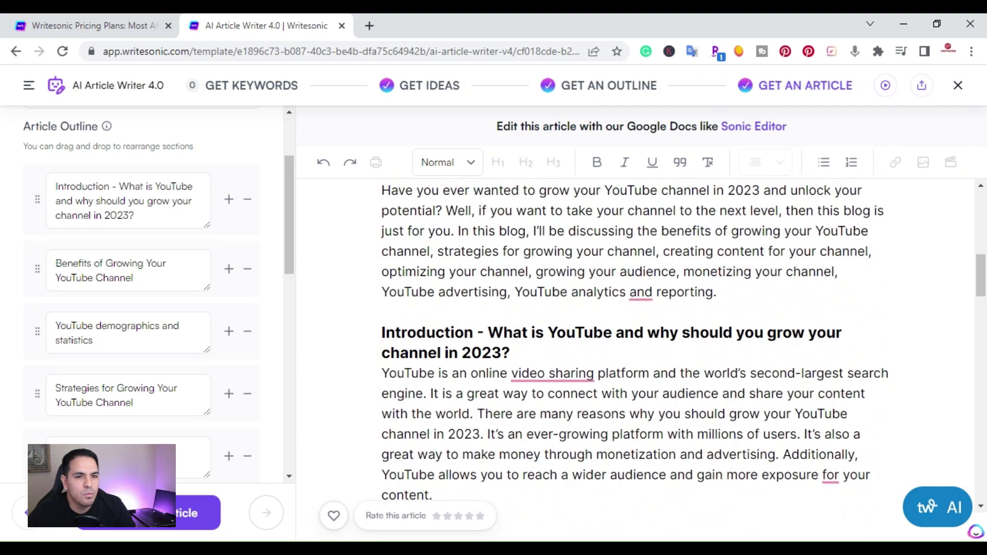
pyautogui.scroll(5, 635, 347)
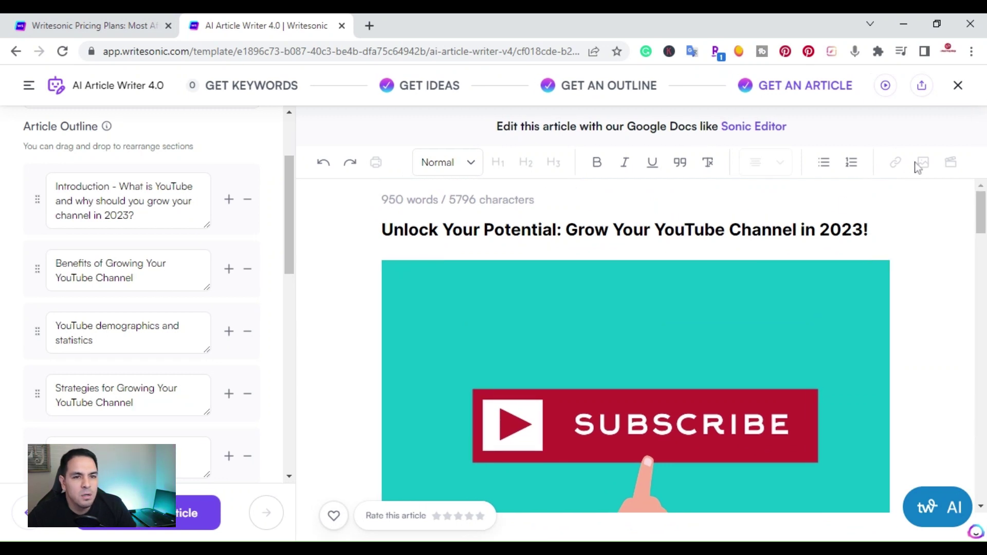
# - Bring the article into Sonic Editor and switch on the rocket Sonic mode
pyautogui.click(753, 128)
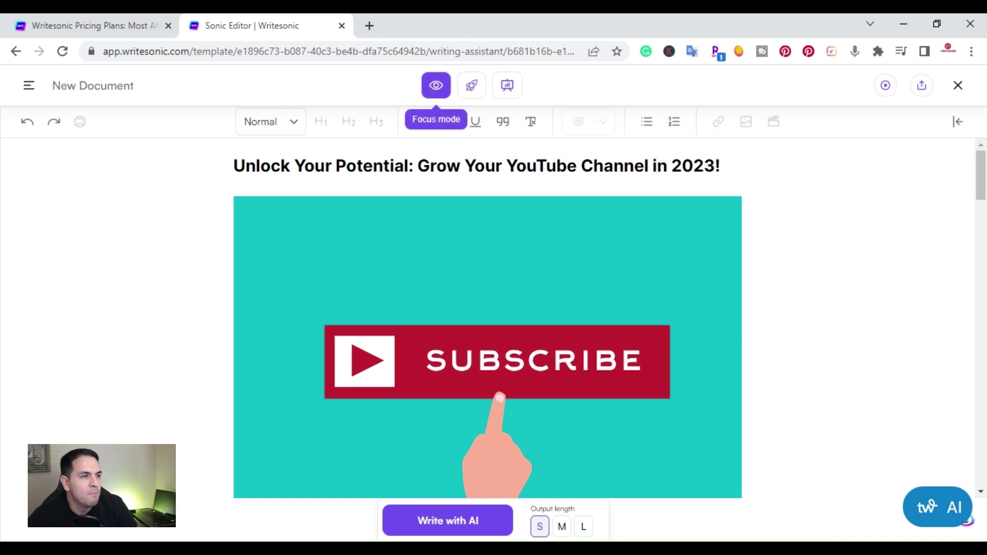
pyautogui.click(472, 86)
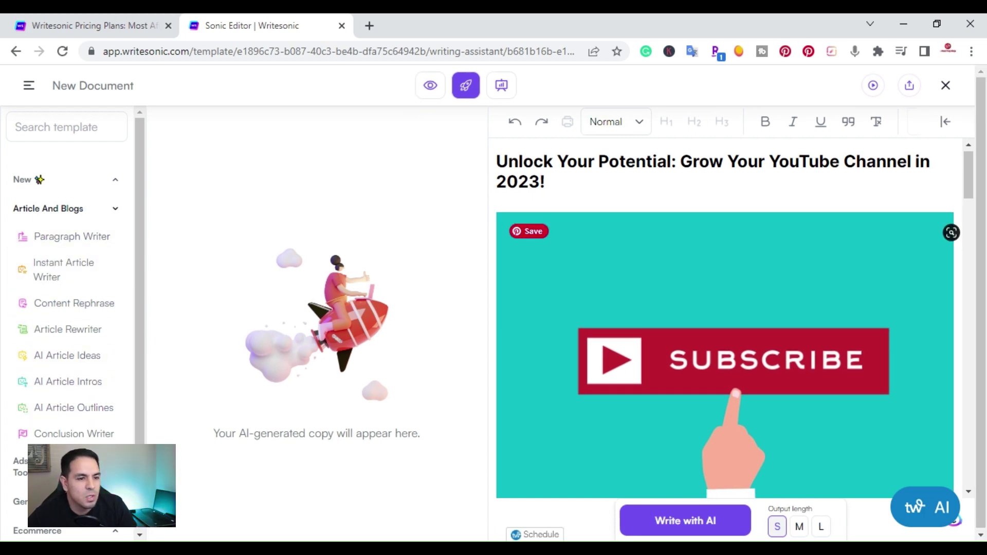
pyautogui.scroll(-3, 725, 317)
pyautogui.scroll(-4, 725, 317)
pyautogui.scroll(-1, 725, 316)
pyautogui.scroll(-1, 729, 316)
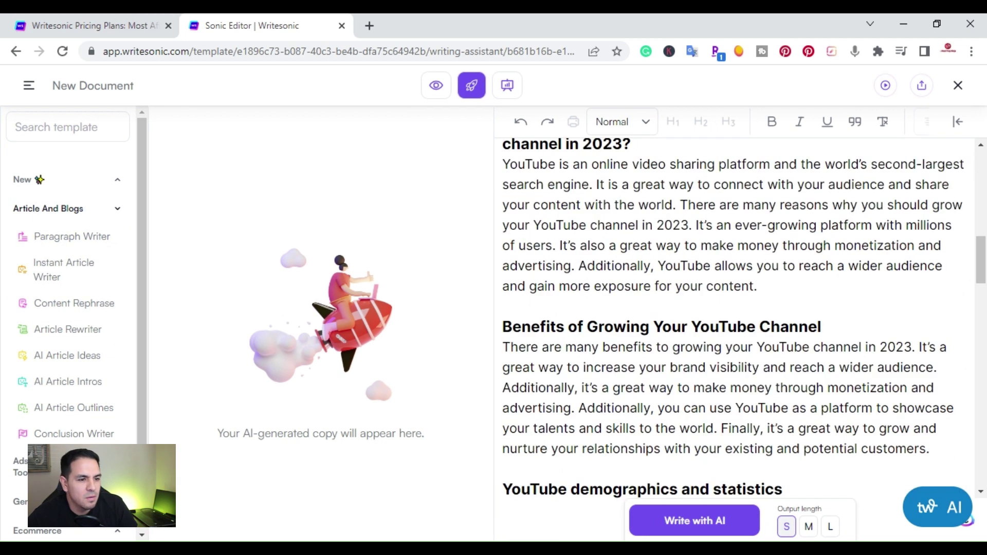
pyautogui.scroll(-3, 729, 317)
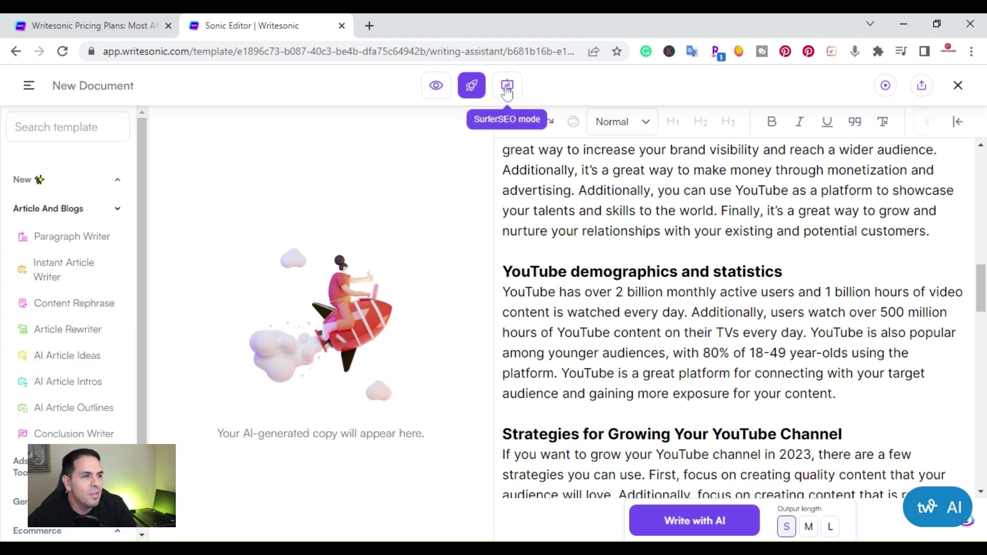
pyautogui.click(502, 90)
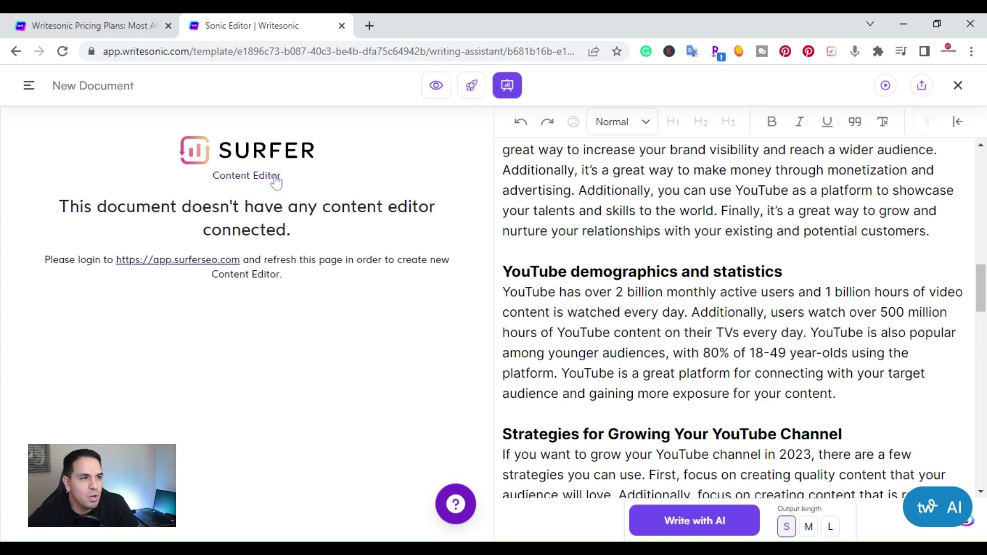
pyautogui.click(472, 86)
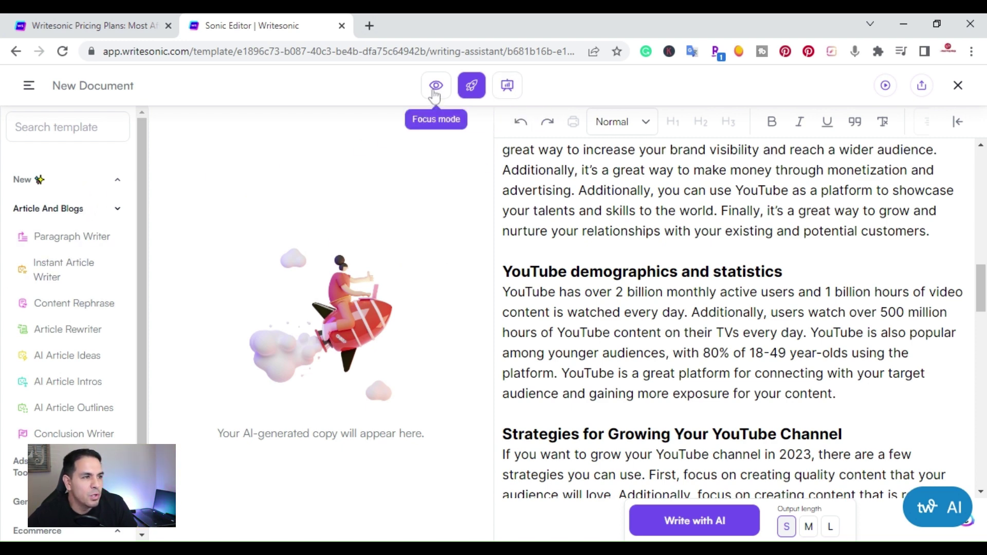
# - In focused document view, write 'Benefits of YouTube' on a new line after the introduction and select it
pyautogui.click(437, 89)
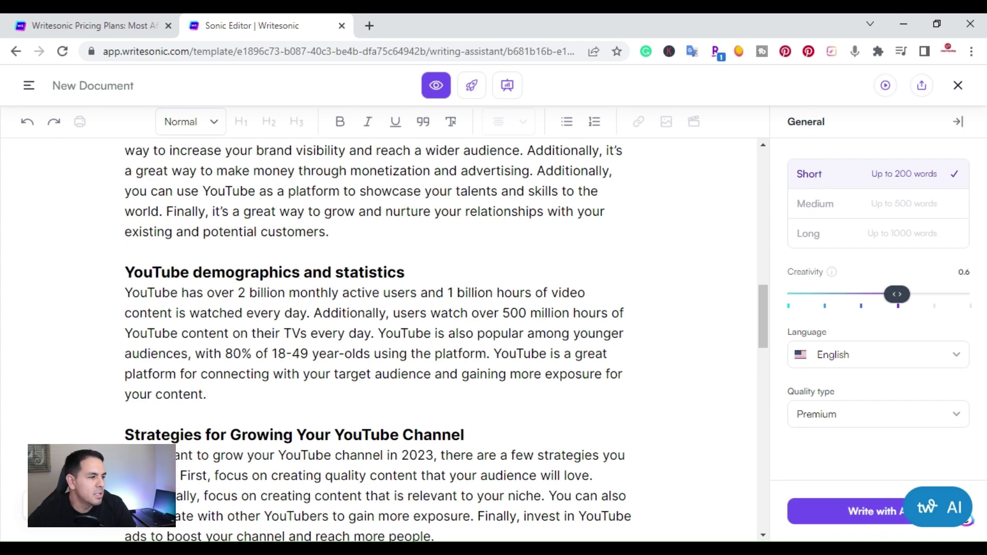
pyautogui.scroll(5, 378, 340)
pyautogui.scroll(-2, 378, 339)
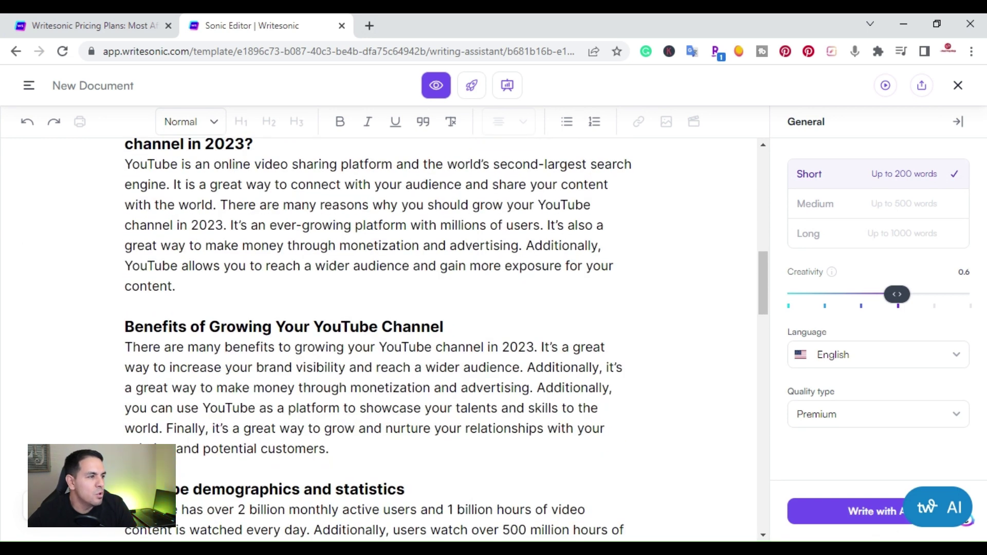
pyautogui.scroll(1, 378, 339)
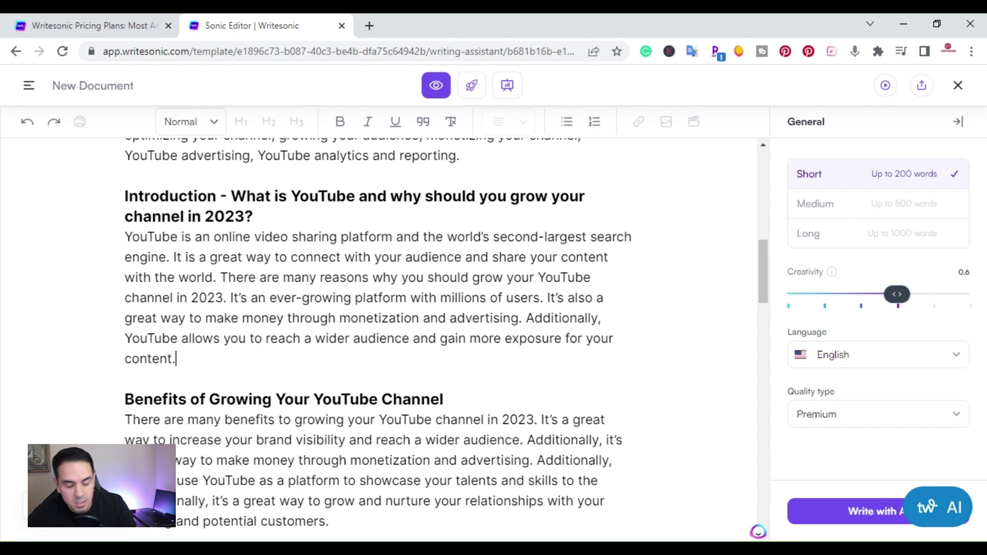
pyautogui.press('Return')
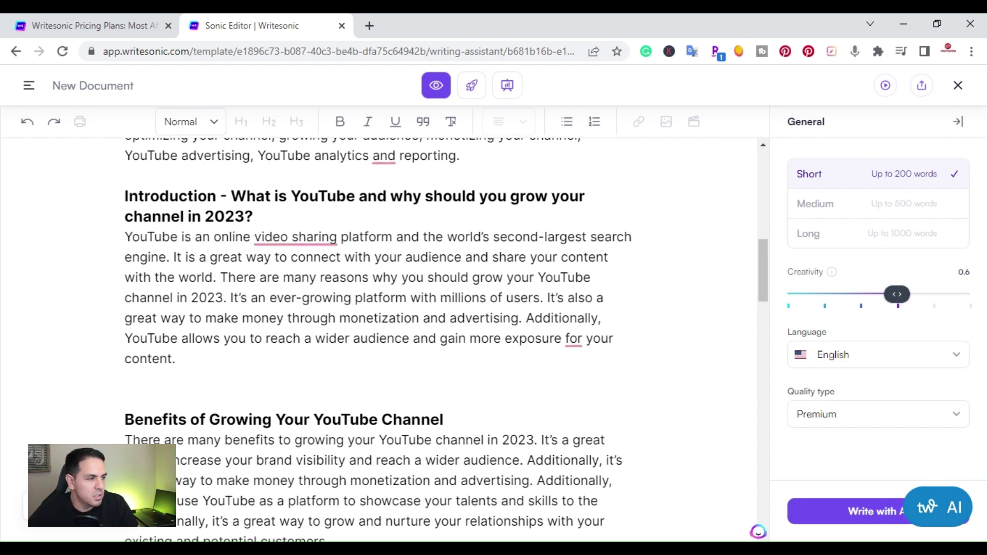
pyautogui.write('Benefi')
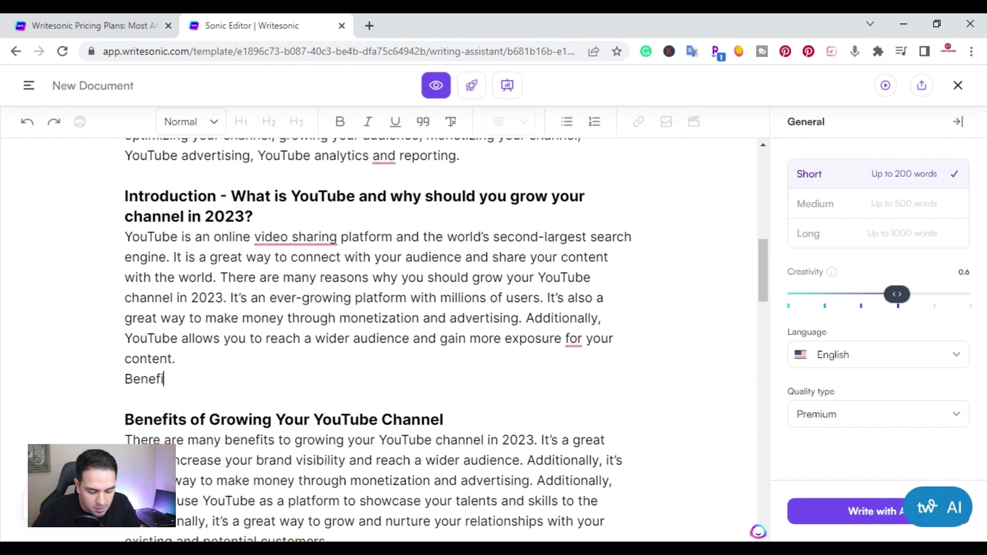
pyautogui.write('ts of ')
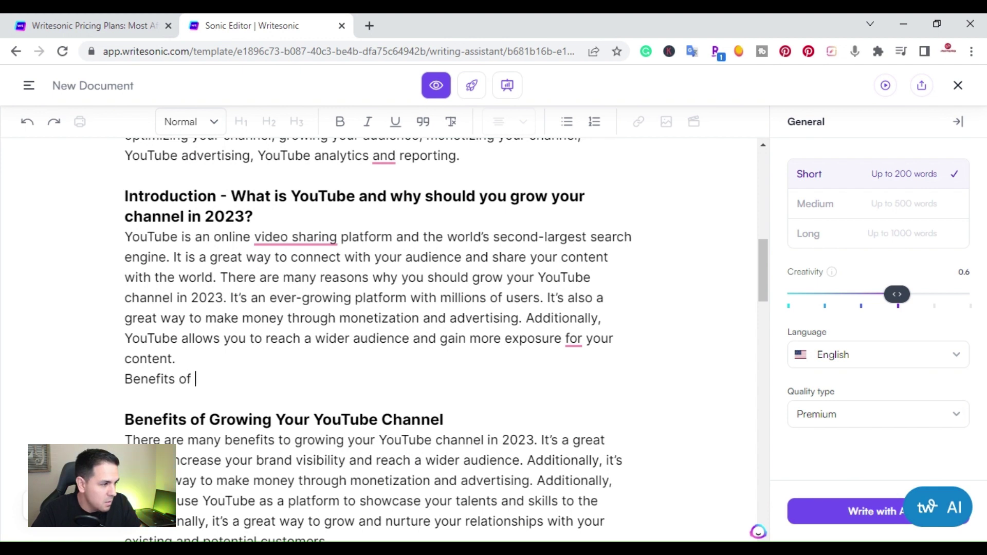
pyautogui.write('YouT')
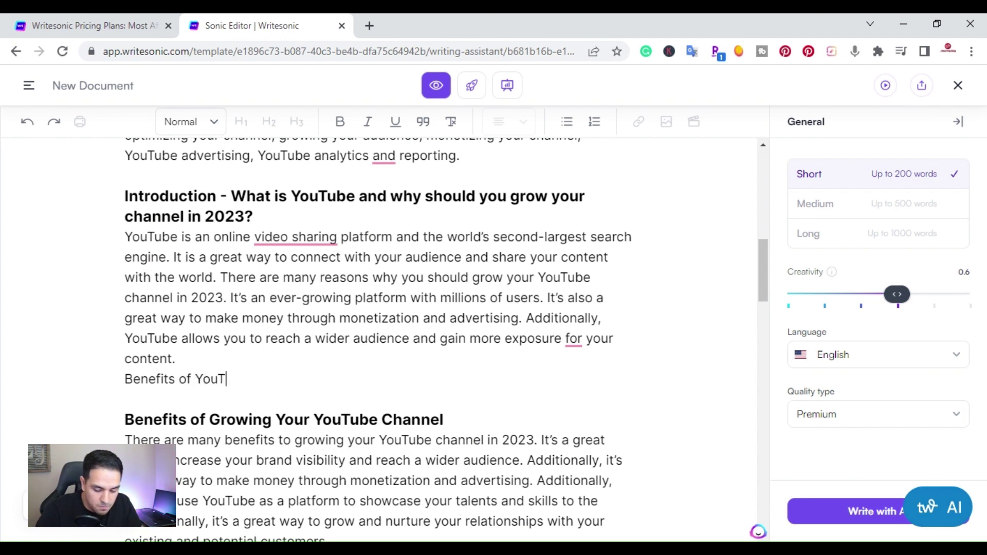
pyautogui.write('ube')
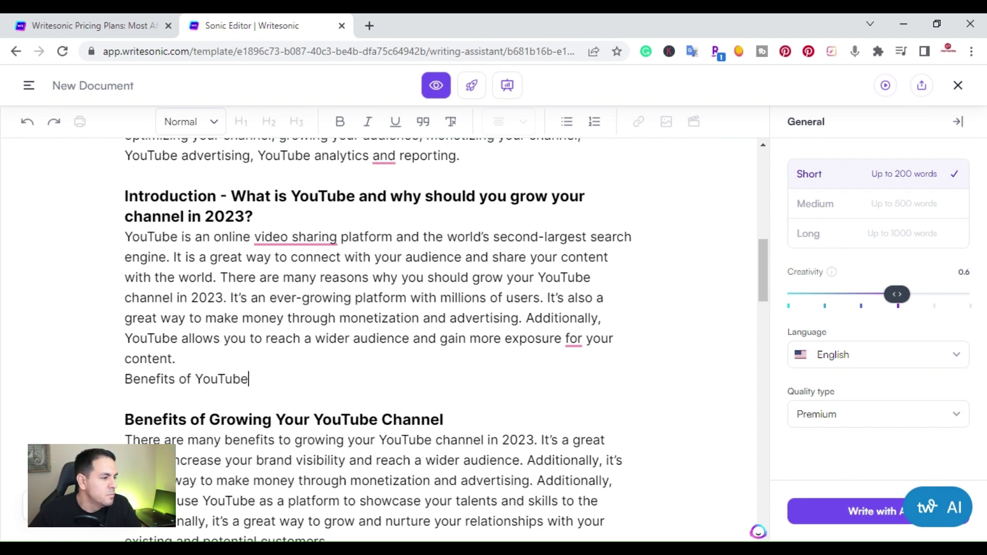
pyautogui.hotkey('ctrl', 'shift', 'Left')
pyautogui.hotkey('ctrl', 'shift', 'Left')
pyautogui.hotkey('ctrl', 'shift', 'Left')
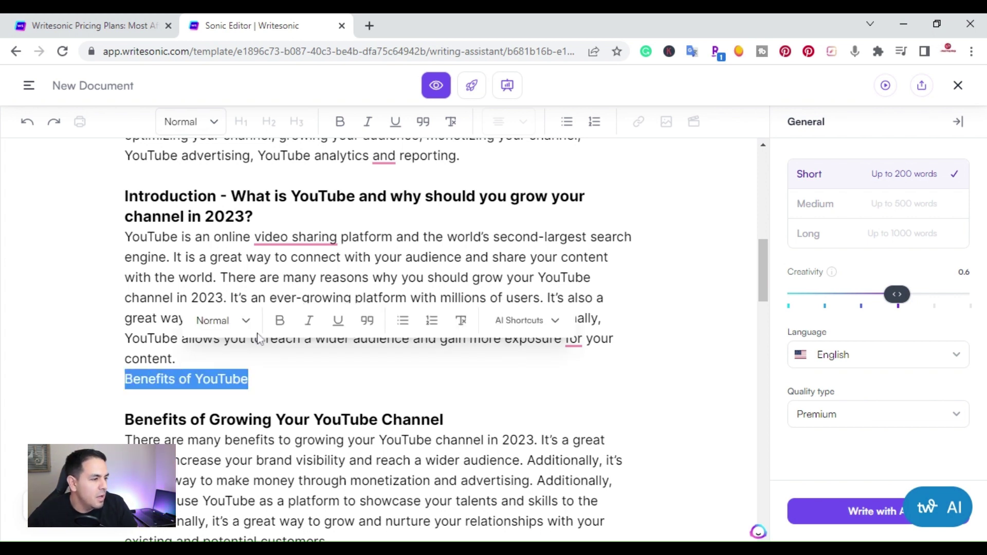
# - Style 'Benefits of YouTube' as a Heading and add empty lines below it
pyautogui.click(245, 322)
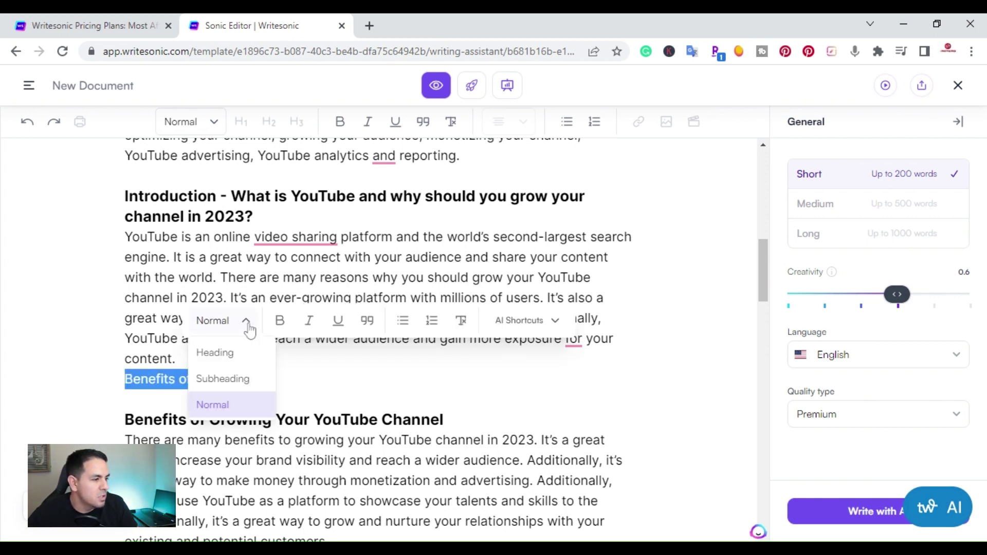
pyautogui.click(228, 360)
pyautogui.press('Right')
pyautogui.press('Return')
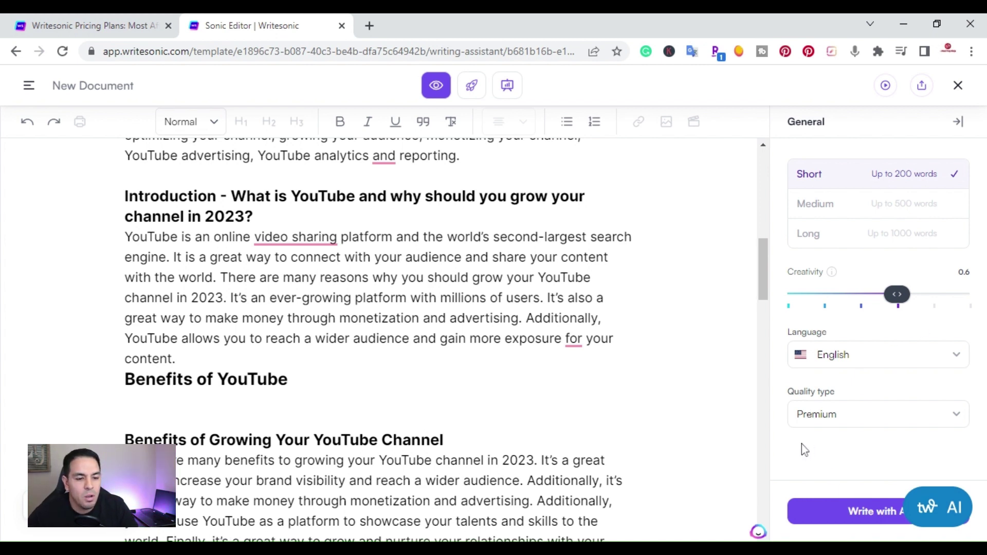
# - Generate the AI-written numbered list of channel-growth benefits under the Benefits of YouTube heading
pyautogui.click(856, 513)
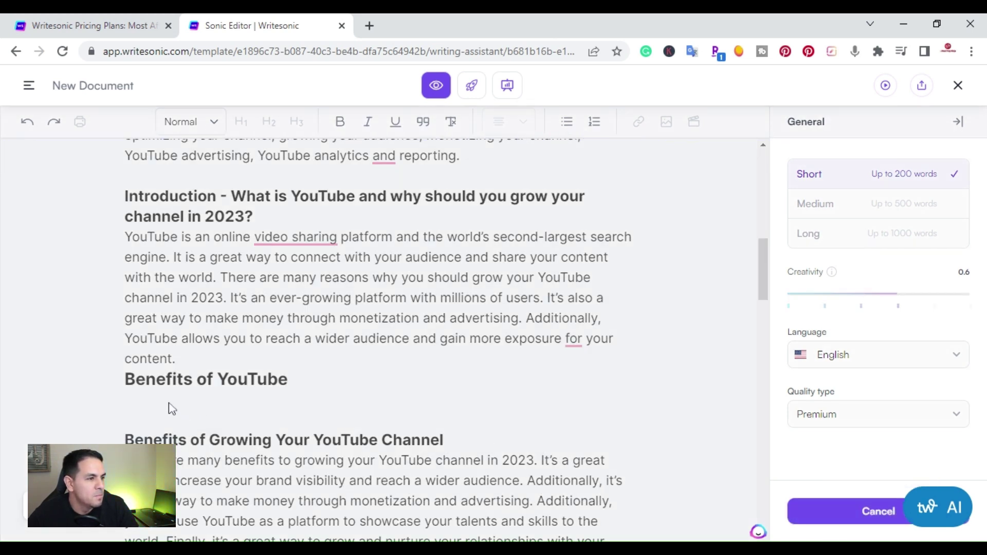
pyautogui.scroll(1, 168, 408)
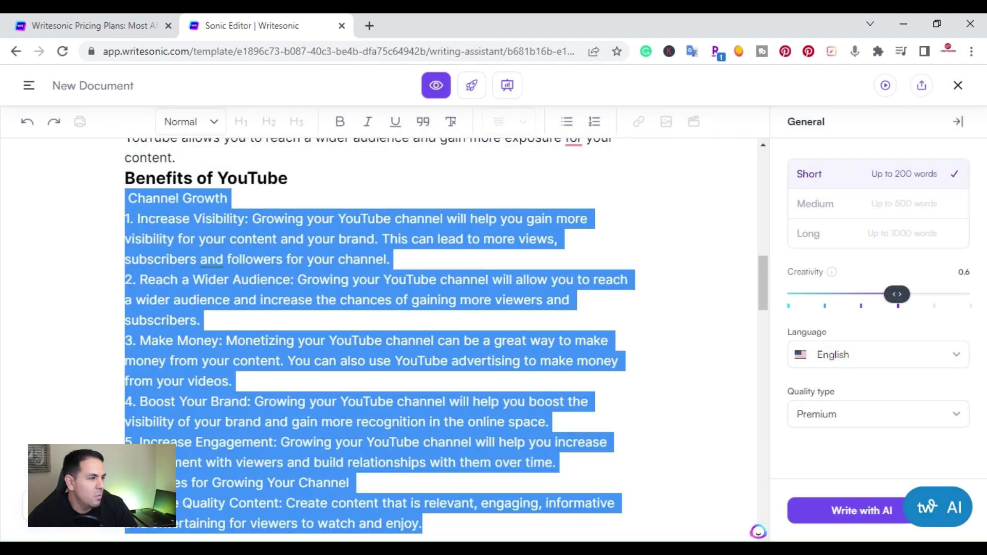
pyautogui.click(125, 300)
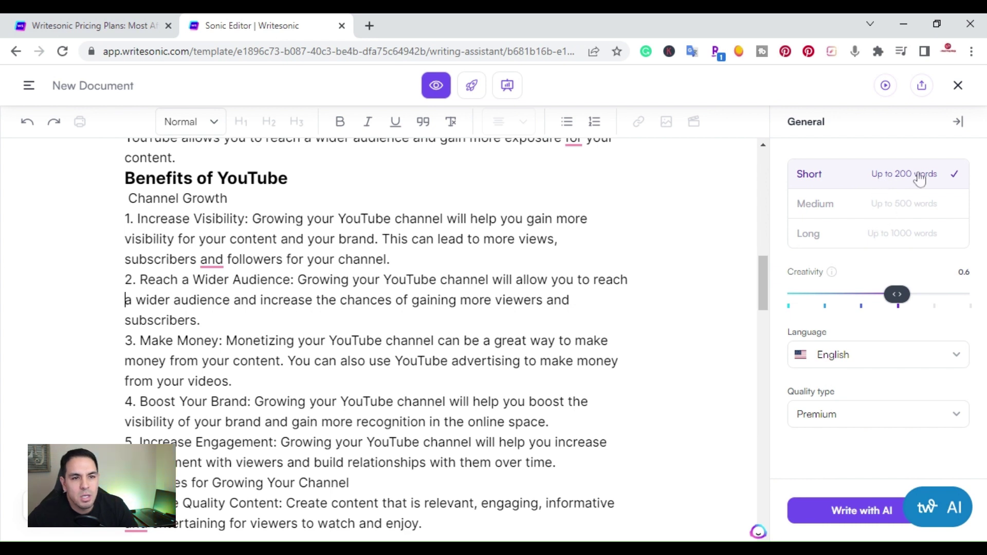
# - Set the AI output length to Medium and keep Premium as the output quality
pyautogui.click(837, 210)
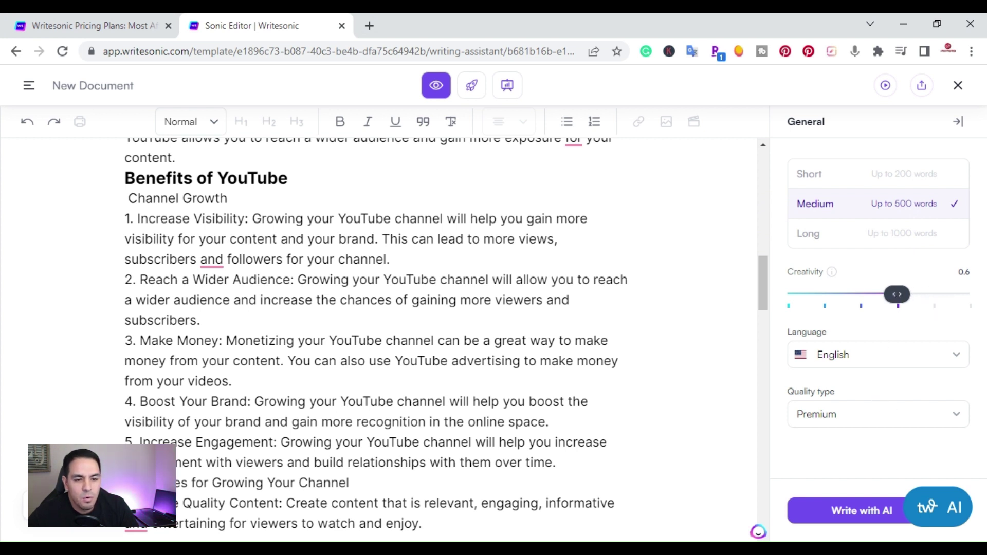
pyautogui.click(955, 424)
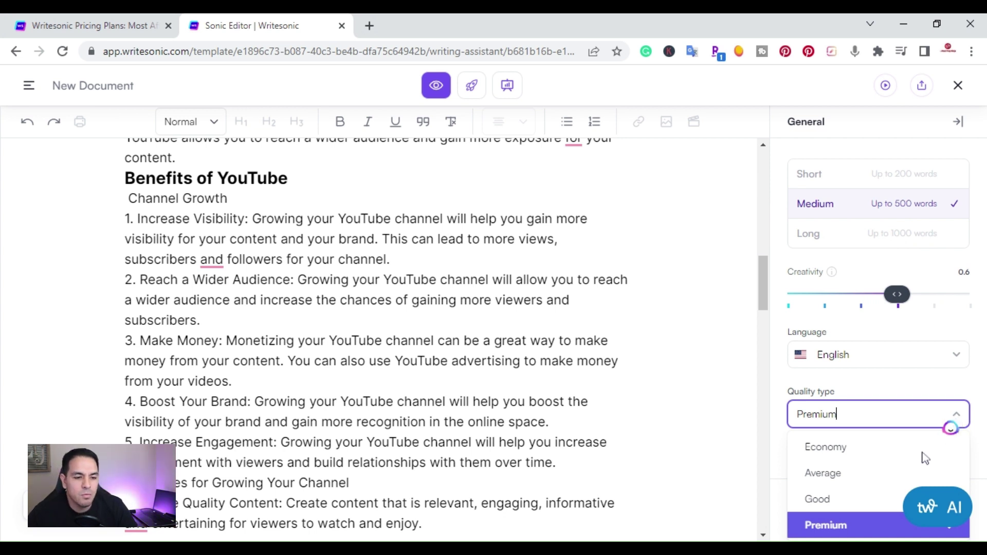
pyautogui.click(815, 526)
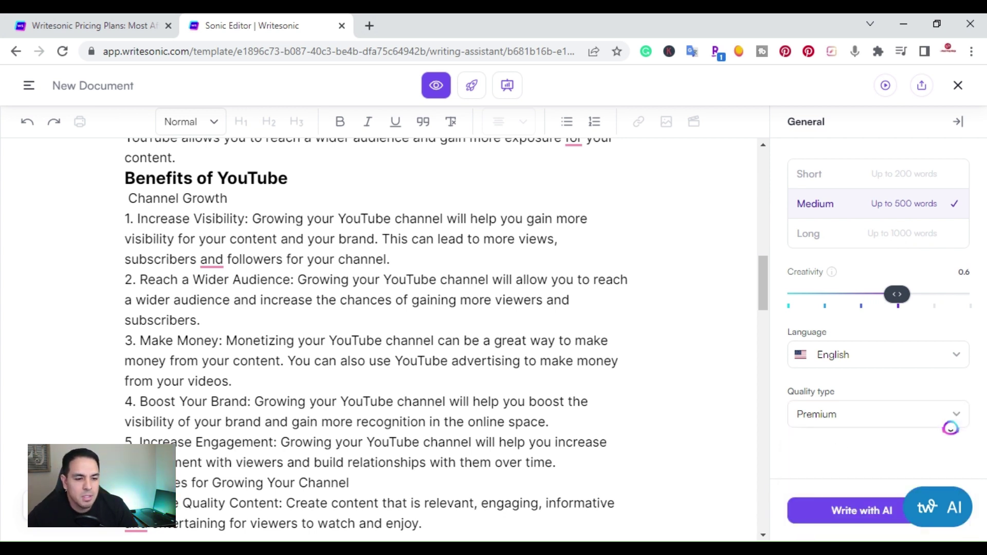
pyautogui.scroll(2, 758, 532)
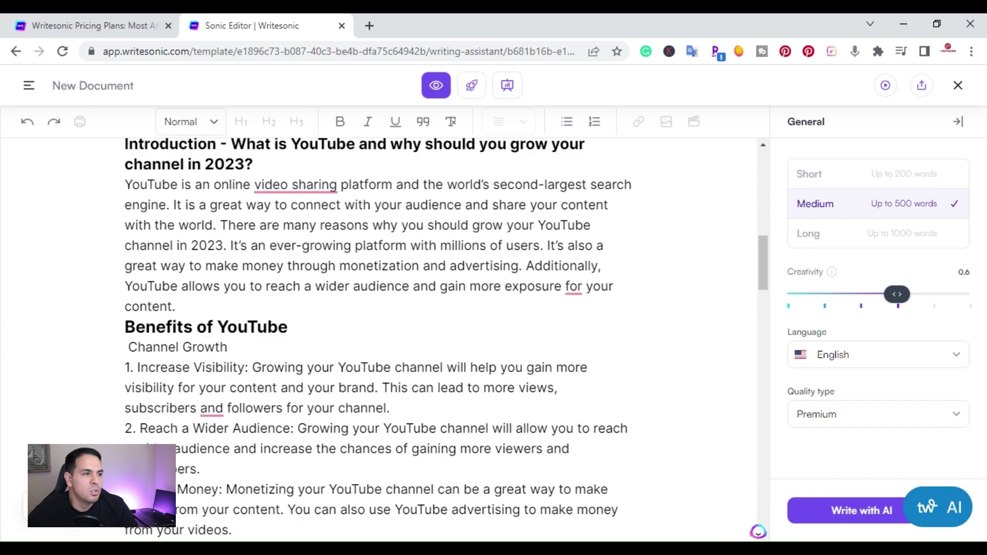
pyautogui.scroll(4, 758, 532)
pyautogui.scroll(5, 378, 340)
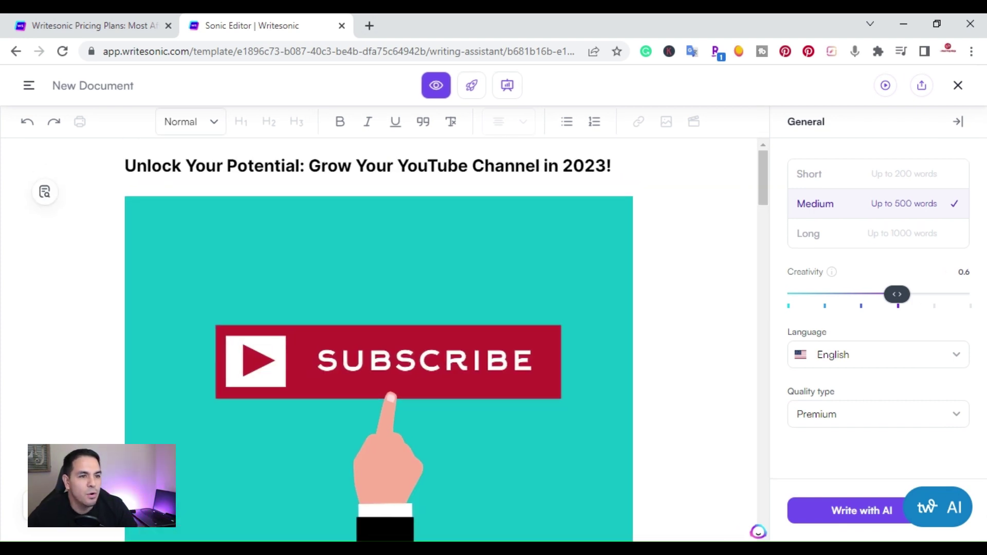
pyautogui.scroll(-5, 378, 340)
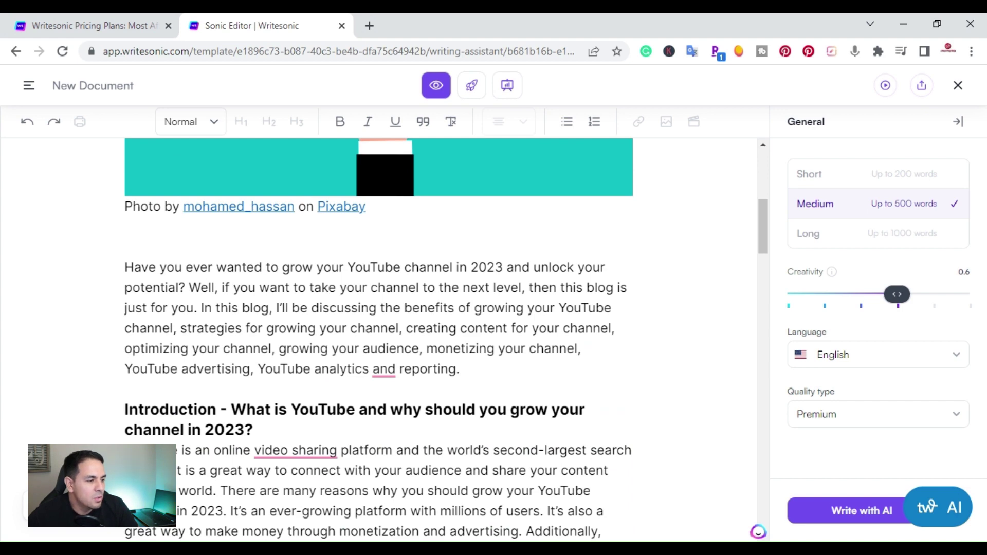
pyautogui.scroll(-1, 447, 339)
pyautogui.scroll(-3, 446, 340)
pyautogui.scroll(-1, 445, 339)
pyautogui.scroll(-1, 446, 339)
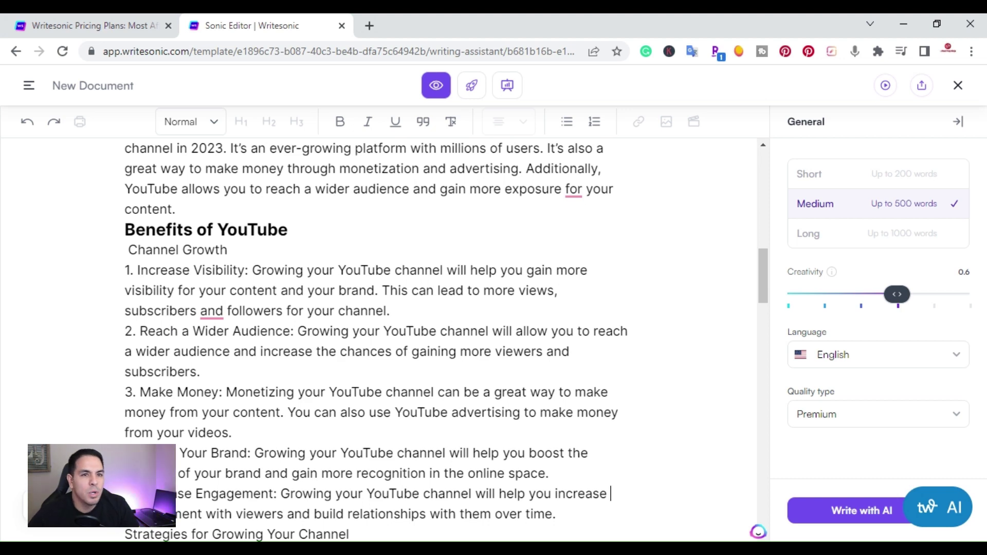
pyautogui.scroll(4, 446, 339)
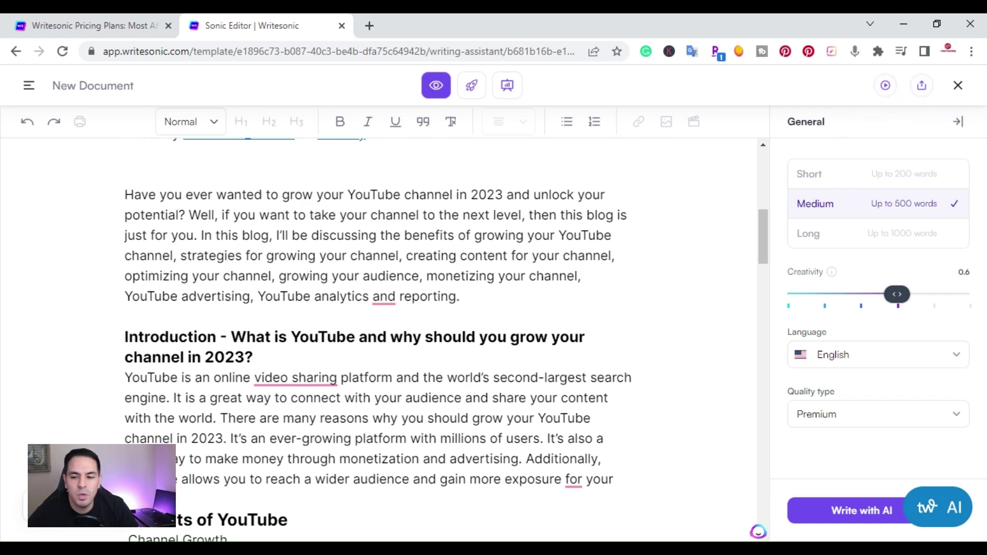
pyautogui.scroll(-3, 378, 340)
pyautogui.scroll(-4, 378, 340)
pyautogui.scroll(-2, 378, 340)
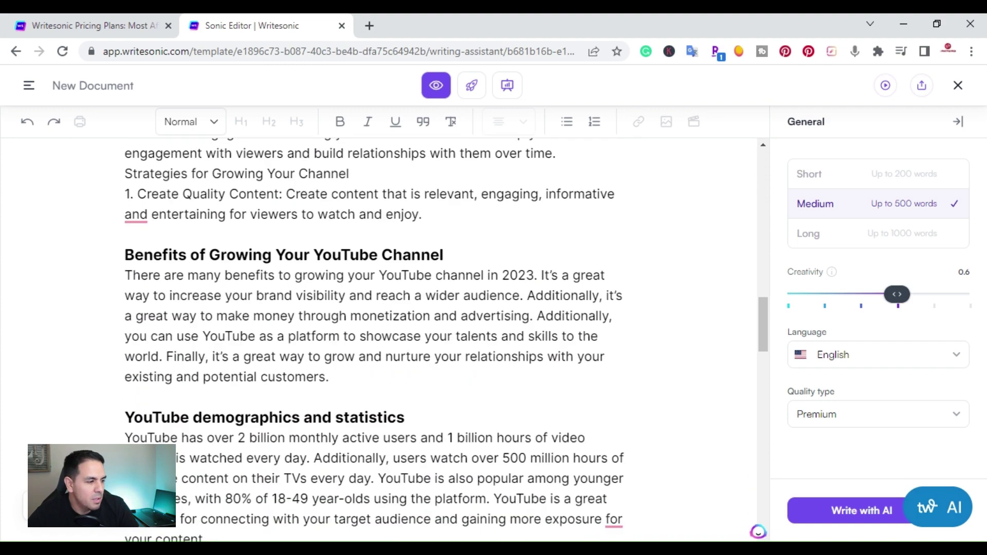
pyautogui.scroll(-3, 378, 340)
pyautogui.scroll(-2, 378, 340)
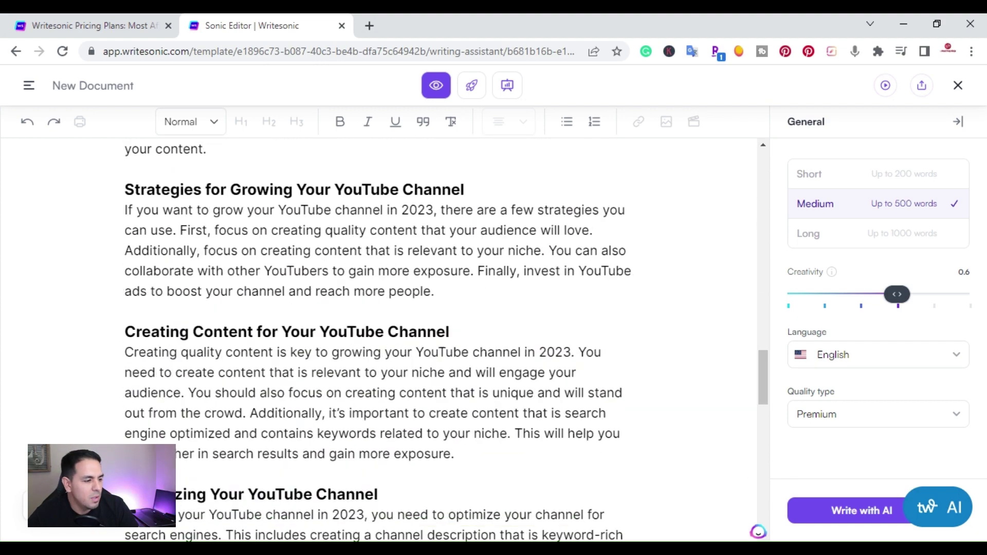
pyautogui.scroll(-3, 378, 340)
pyautogui.scroll(-2, 378, 340)
pyautogui.scroll(-3, 378, 340)
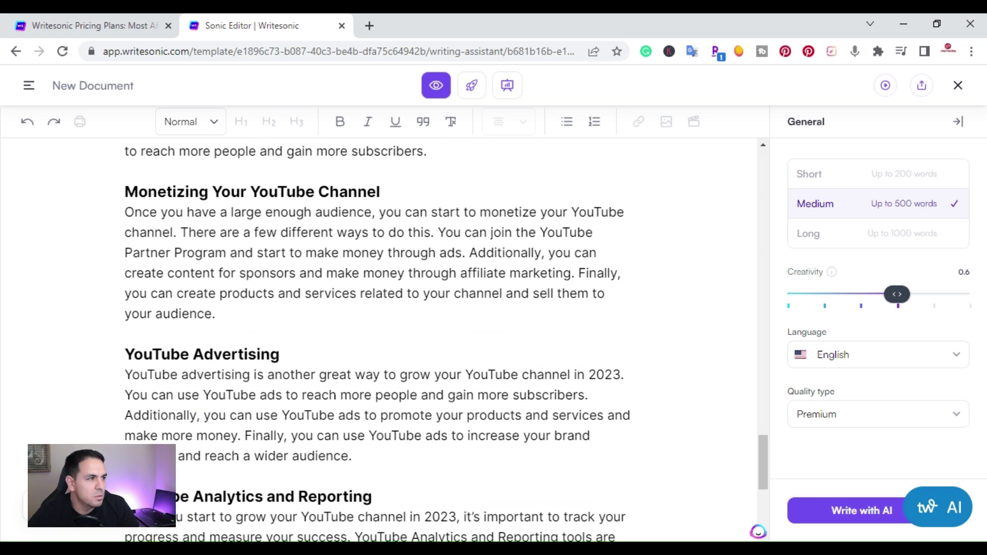
pyautogui.scroll(-3, 378, 339)
pyautogui.scroll(-1, 378, 340)
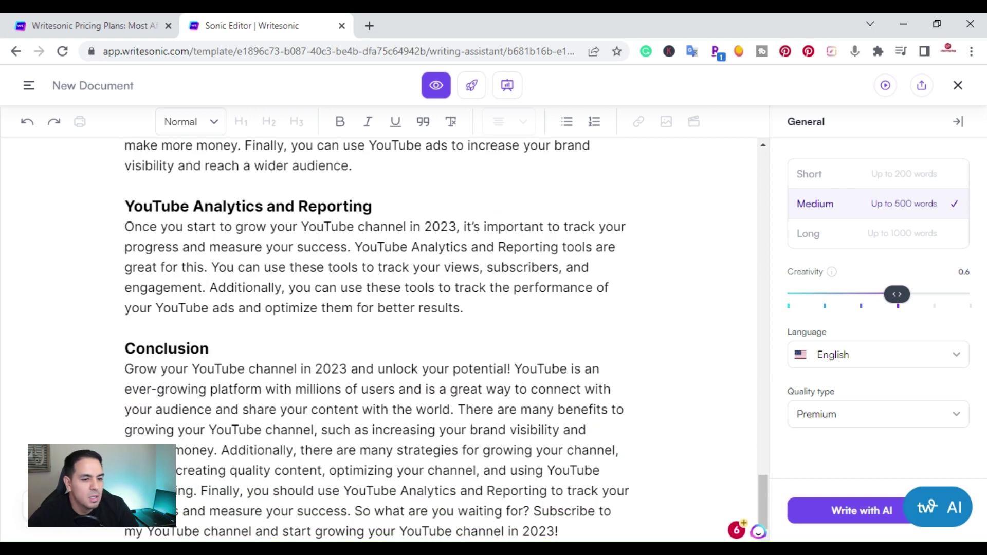
pyautogui.moveTo(764, 501); pyautogui.dragTo(761, 152)
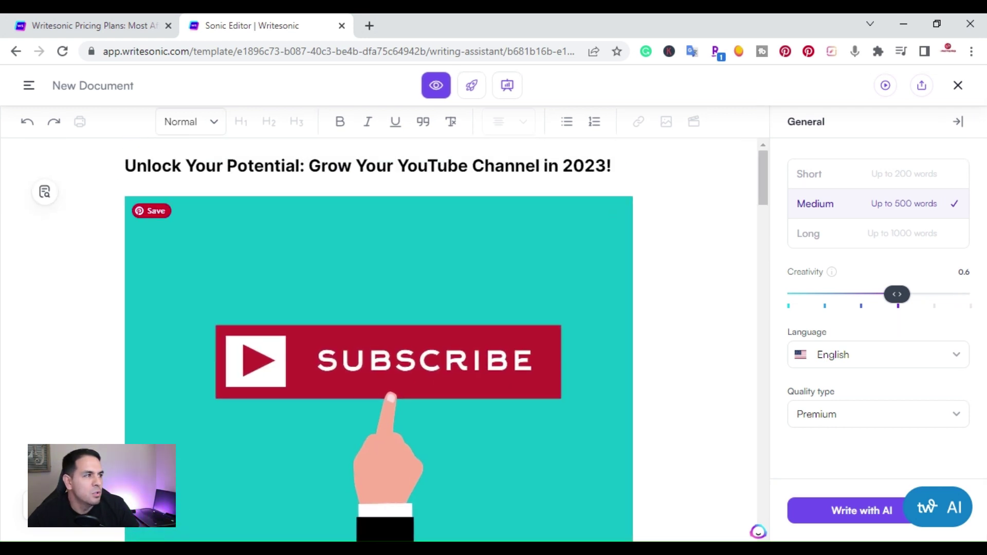
# - Switch to the Writesonic Pricing Plans page showing the New Year Deal banner
pyautogui.click(96, 26)
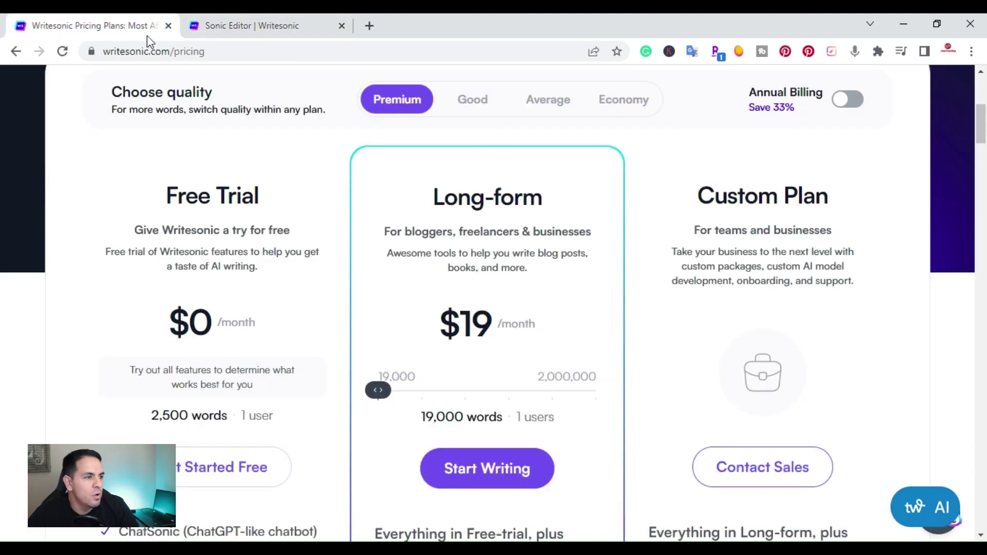
pyautogui.scroll(4, 294, 212)
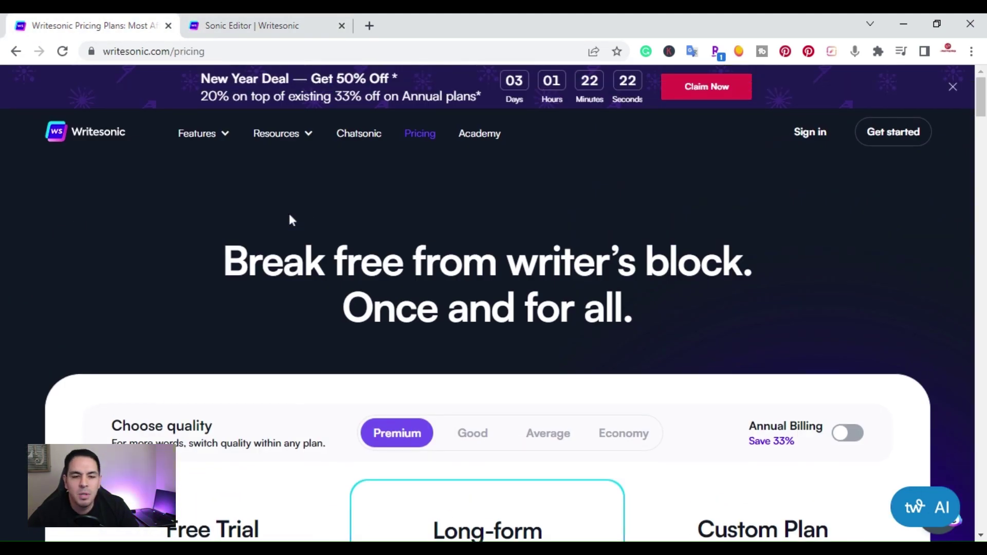
pyautogui.scroll(-3, 288, 211)
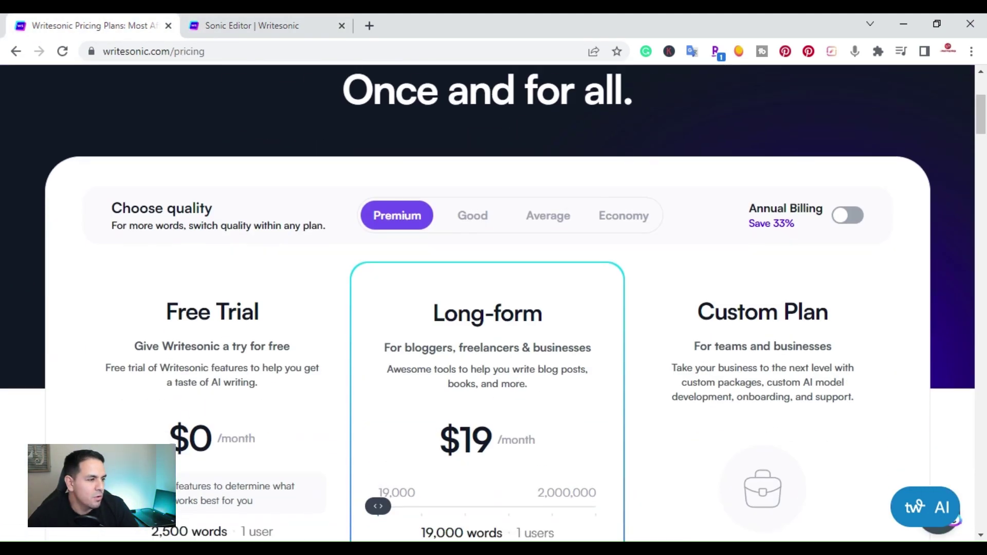
pyautogui.scroll(3, 280, 360)
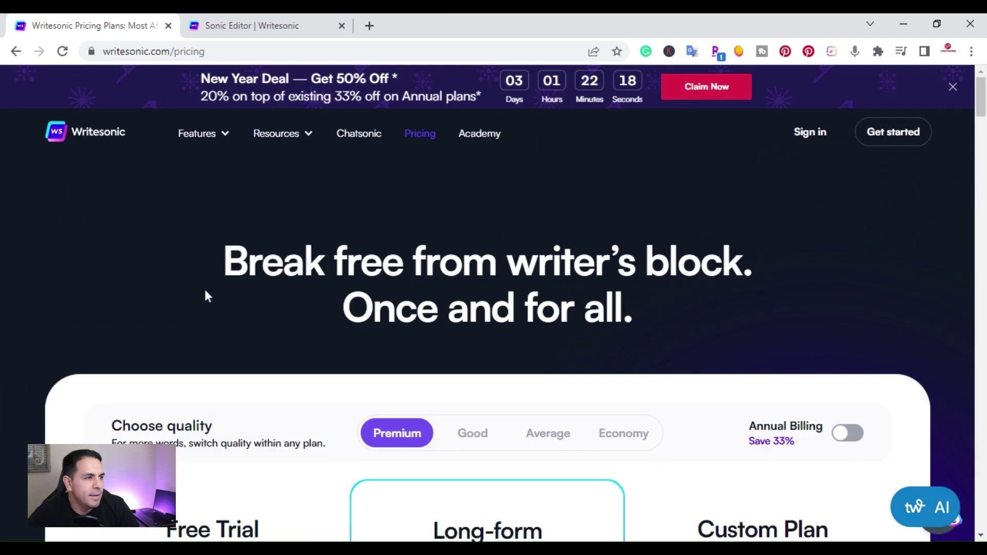